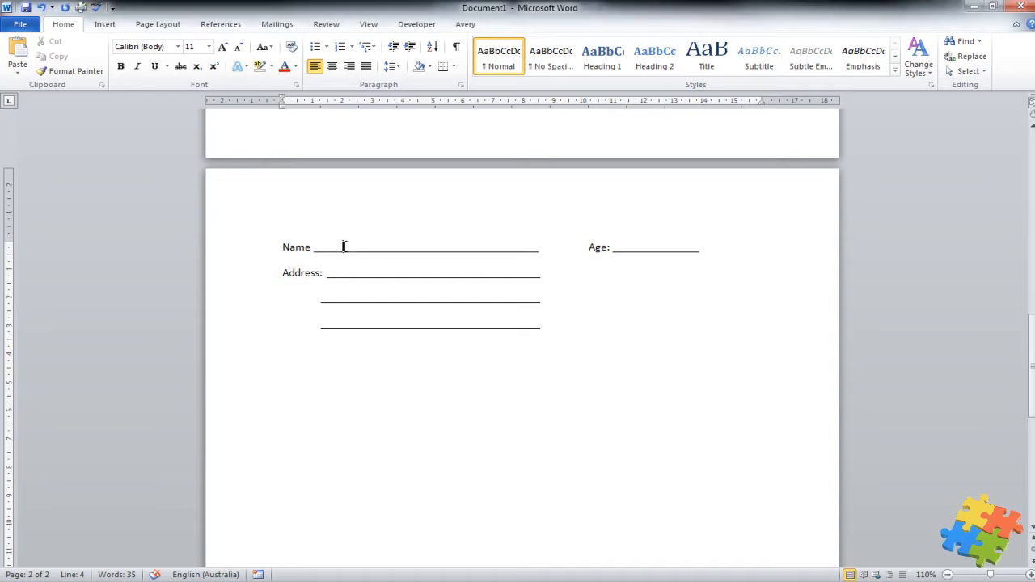
# Enter a sample full name on the Name line and trim underscores so Age: stays on that line
pyautogui.click(360, 245)
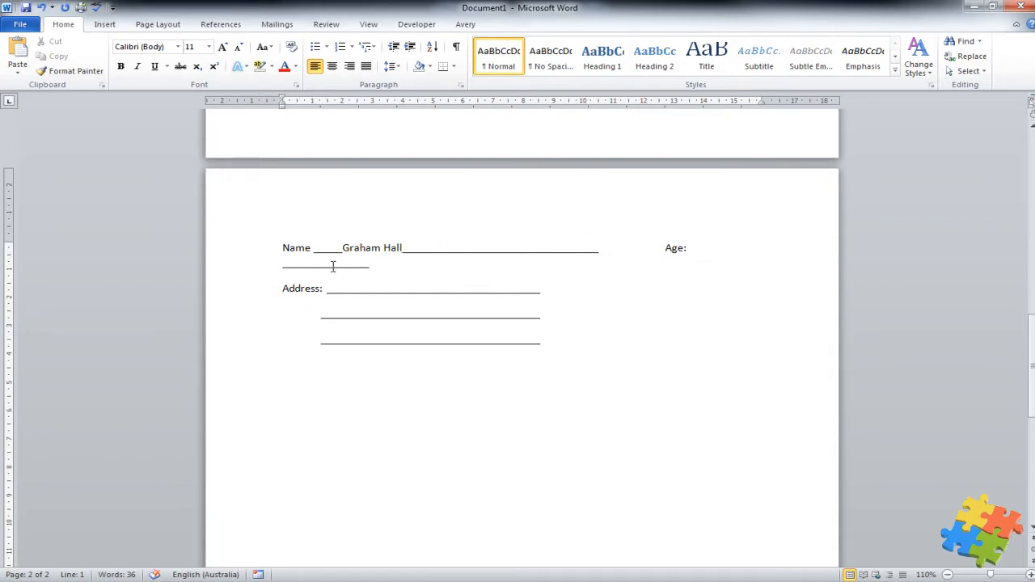
pyautogui.click(580, 247)
pyautogui.press('BackSpace')
pyautogui.press('BackSpace')
pyautogui.press('BackSpace')
pyautogui.press('BackSpace')
pyautogui.press('BackSpace')
pyautogui.press('BackSpace')
pyautogui.press('BackSpace')
pyautogui.press('BackSpace')
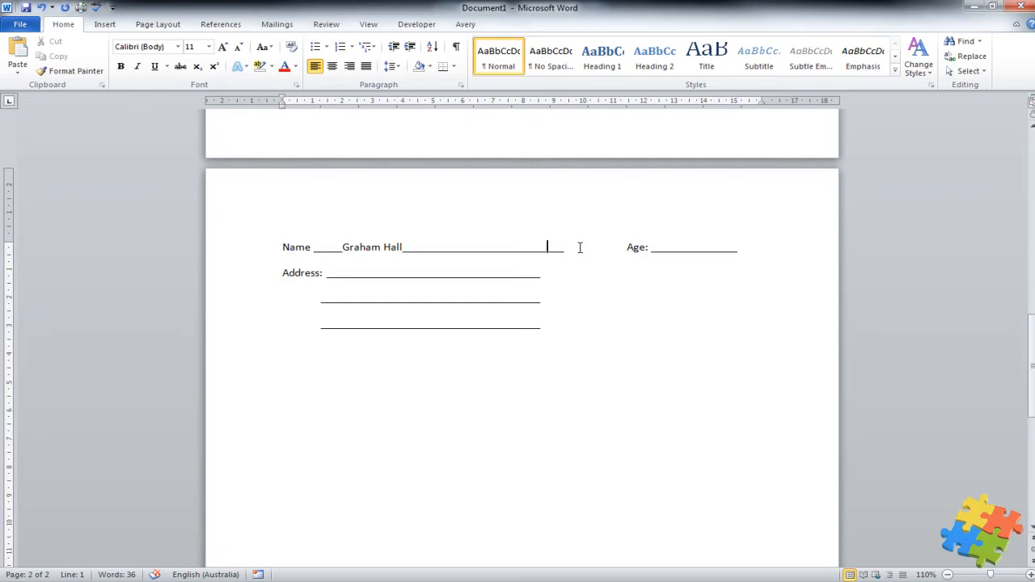
# Insert an empty paragraph before Name to push the form down
pyautogui.click(278, 247)
pyautogui.press('Return')
pyautogui.press('Return')
pyautogui.press('Return')
pyautogui.press('Return')
pyautogui.press('Up')
pyautogui.press('Up')
pyautogui.press('Up')
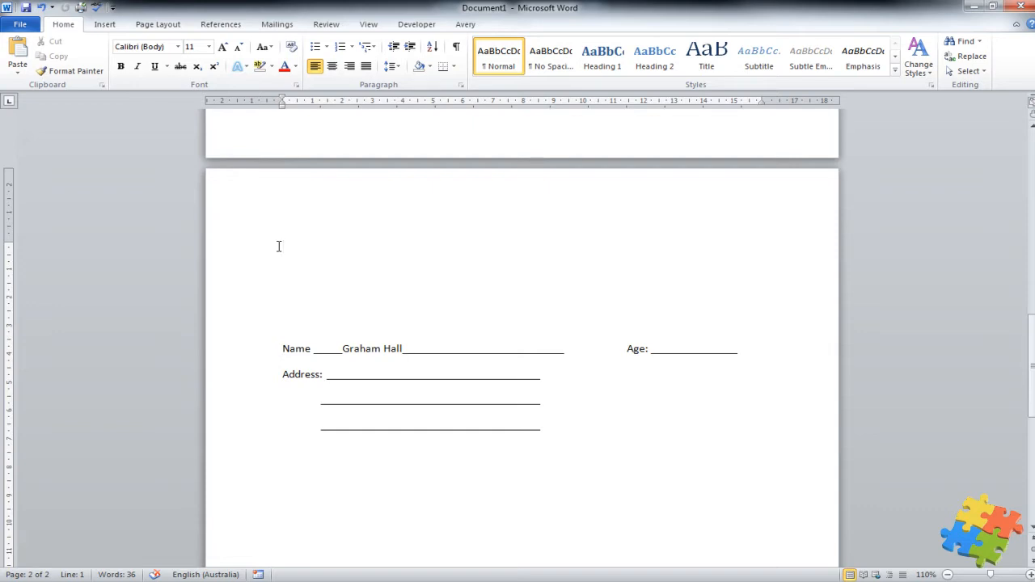
# Insert a six-column table above the existing form
pyautogui.click(104, 25)
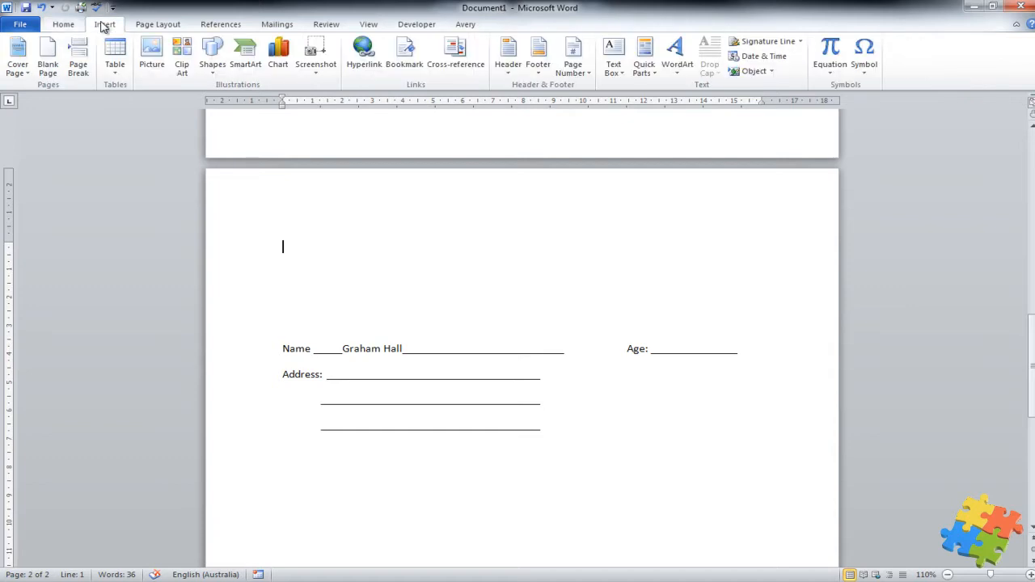
pyautogui.click(114, 59)
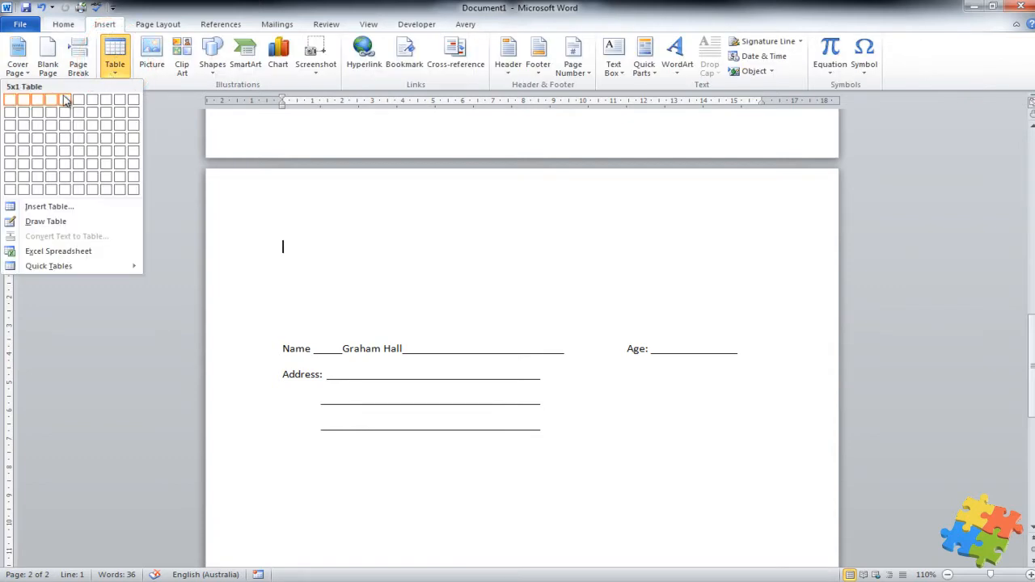
pyautogui.click(77, 166)
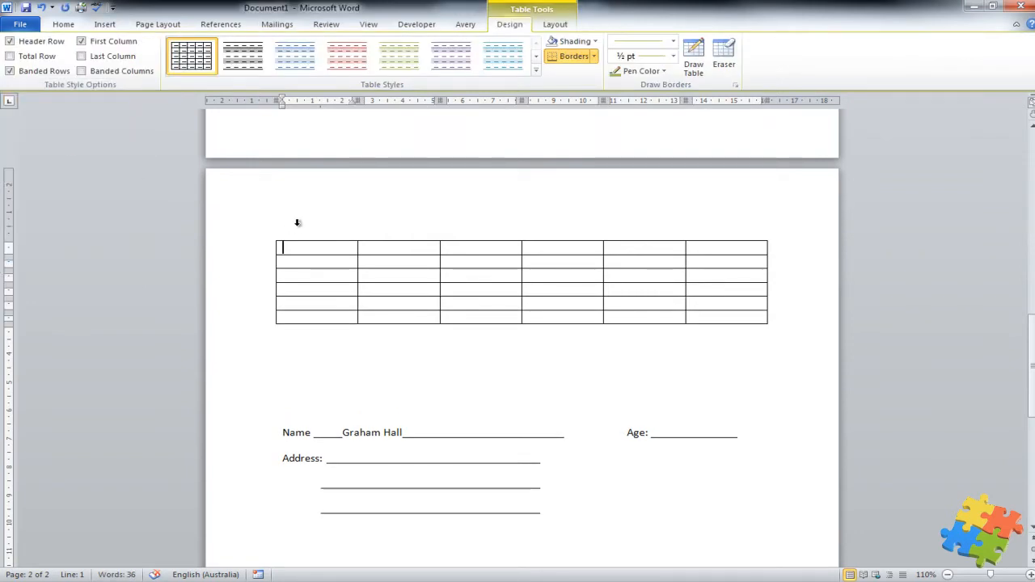
# Select the whole table and apply No Border to it
pyautogui.moveTo(301, 255)
pyautogui.click(274, 237)
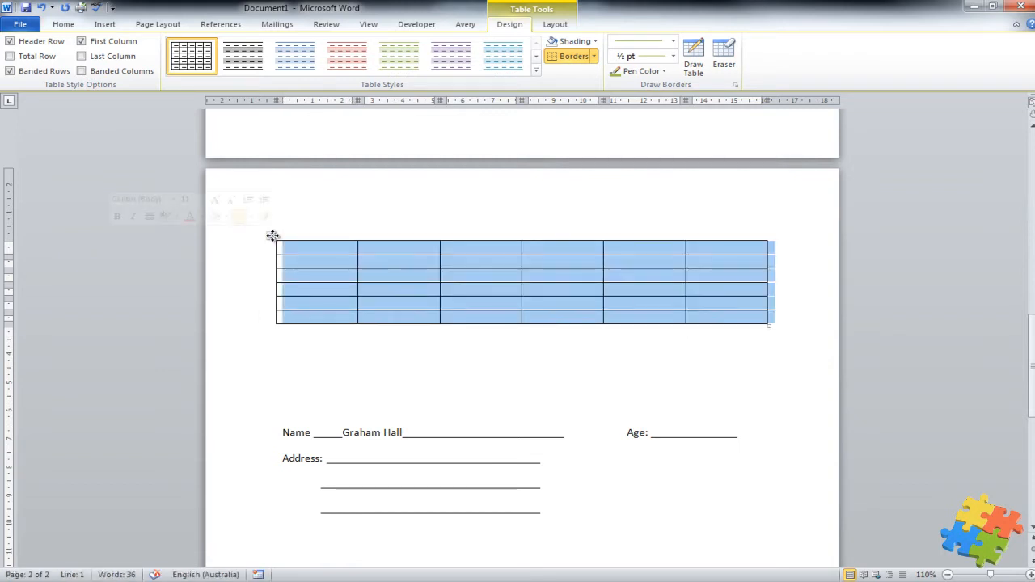
pyautogui.click(594, 56)
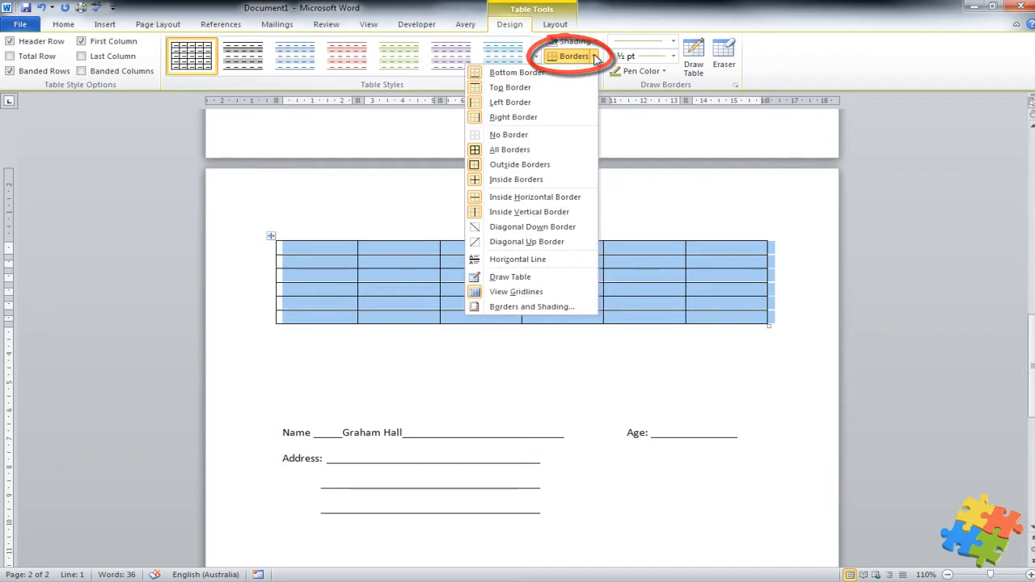
pyautogui.click(527, 134)
pyautogui.click(416, 280)
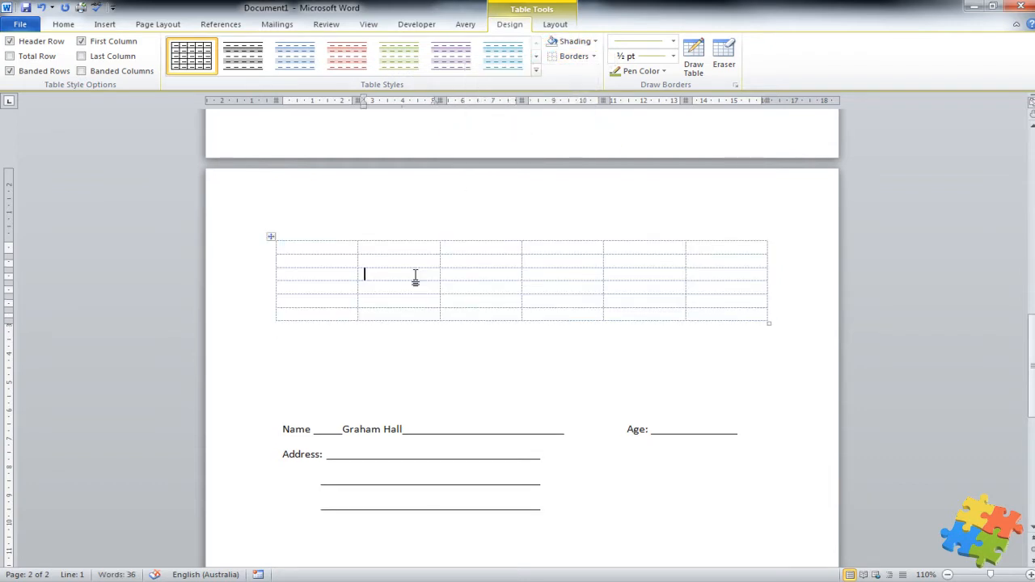
# Type the labels 'Nanmme:', 'Address:' and 'Zip C' into the first-column cells
pyautogui.click(329, 247)
pyautogui.write('Nan')
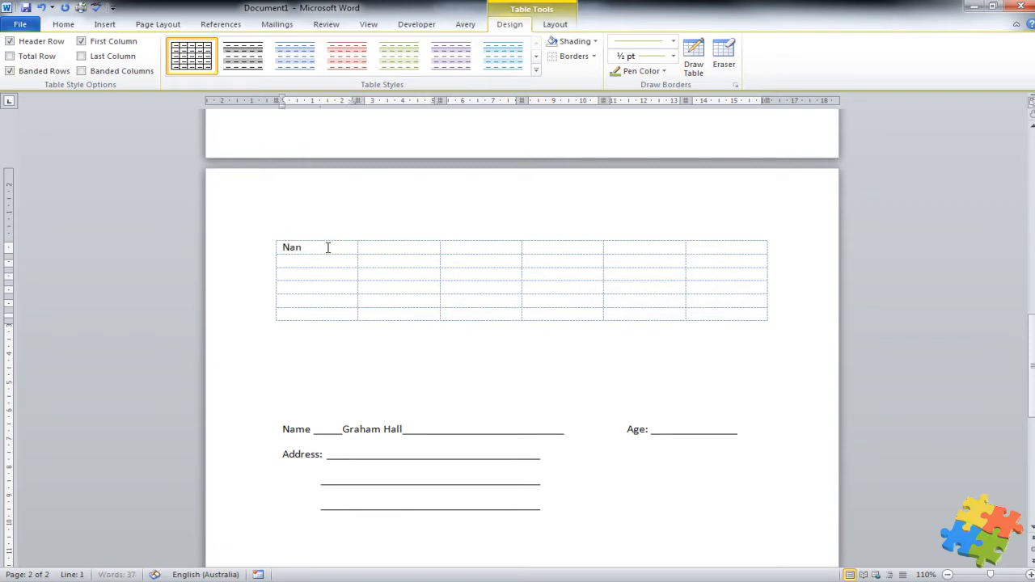
pyautogui.write('mme:')
pyautogui.click(296, 267)
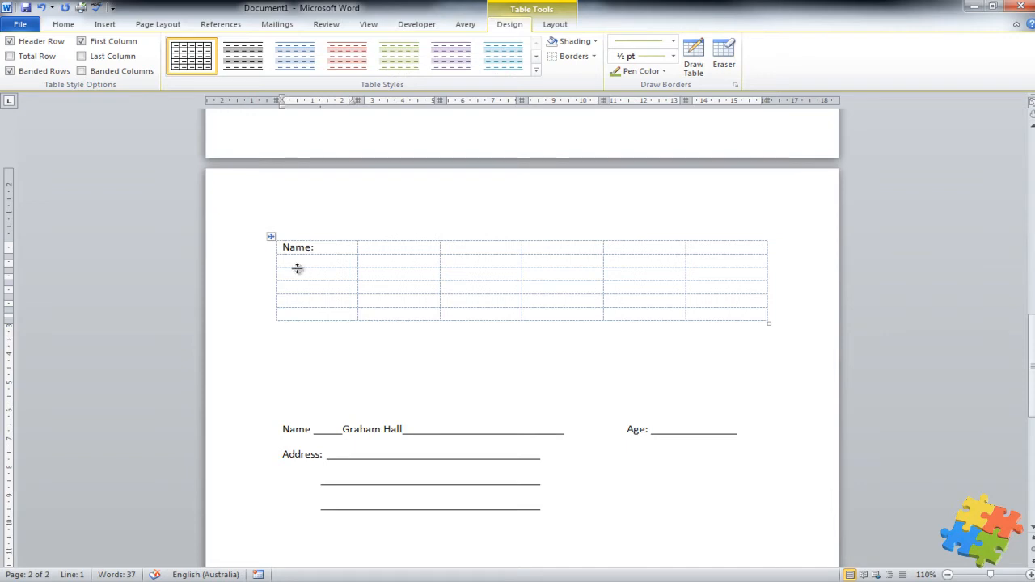
pyautogui.write('Address:')
pyautogui.click(338, 301)
pyautogui.write('Zip C')
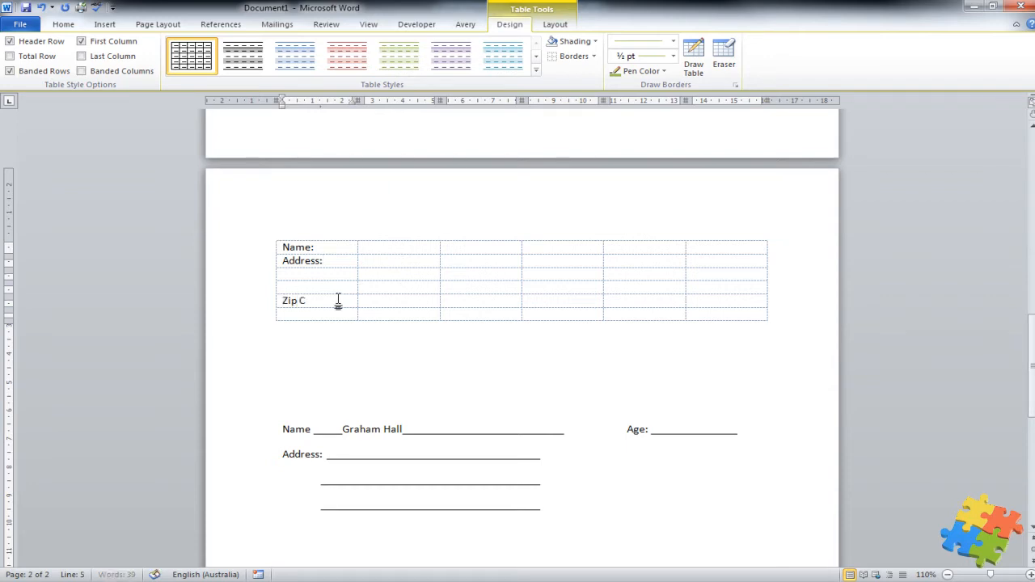
# Add a row, enter 'DO NOT WRITE BELOW THIS LINE - FOR OFFICE USE ONLY', and put 'Age:' in the top row
pyautogui.click(351, 313)
pyautogui.press('Tab')
pyautogui.press('Tab')
pyautogui.press('Tab')
pyautogui.press('Tab')
pyautogui.press('Tab')
pyautogui.press('Tab')
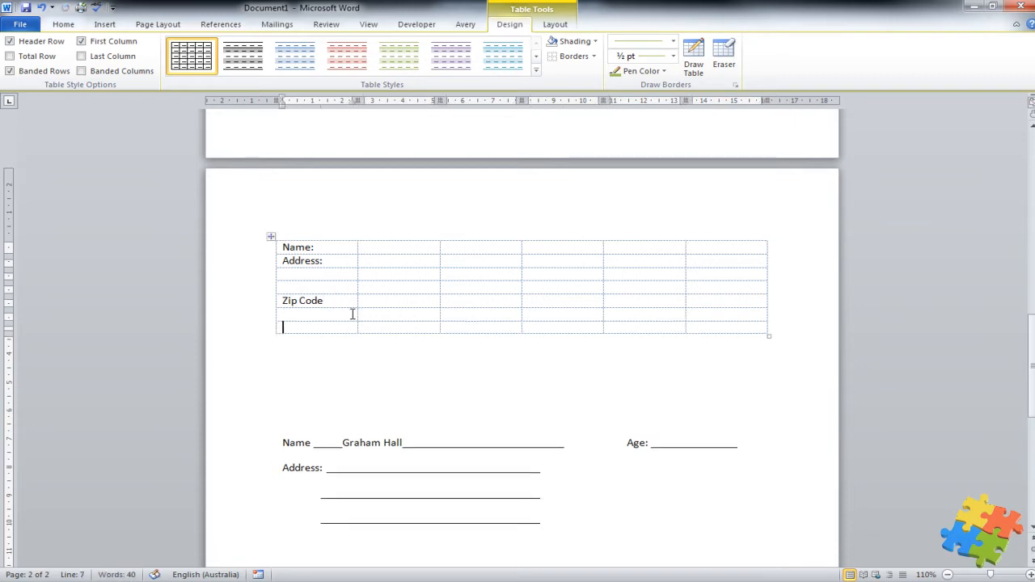
pyautogui.click(480, 315)
pyautogui.write('DO')
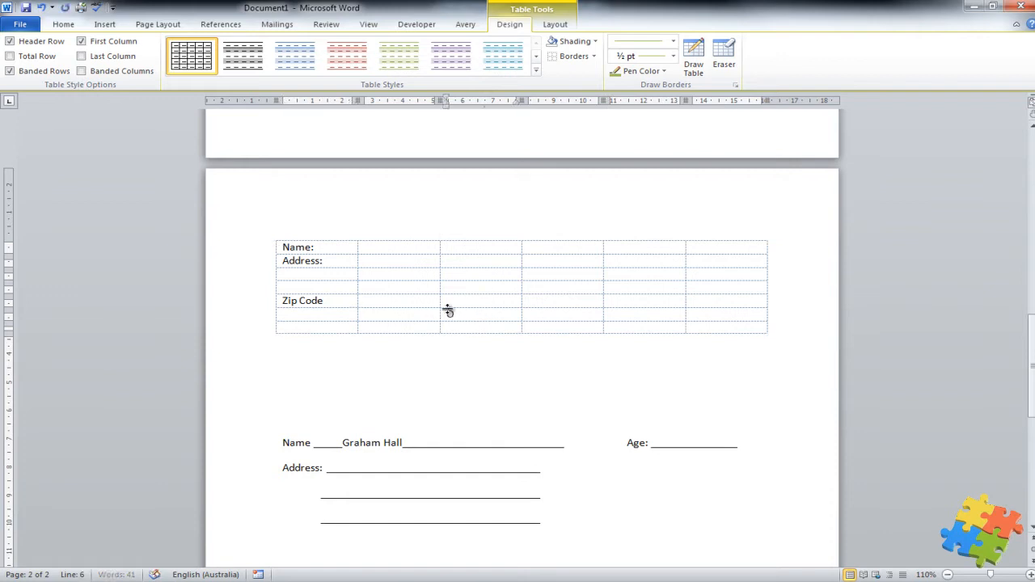
pyautogui.write(' NOT WRITE')
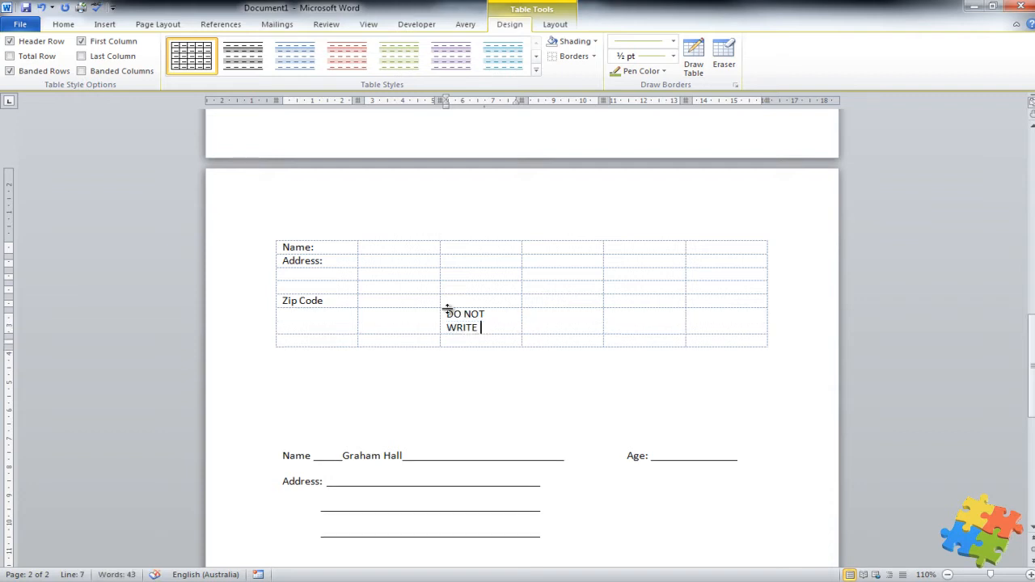
pyautogui.write(' BELOW THIS LIN')
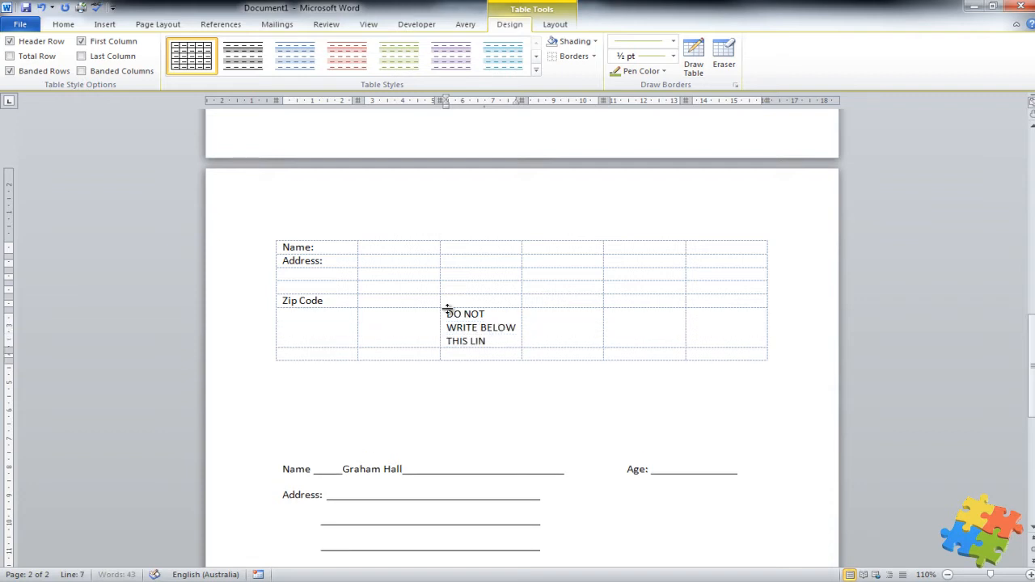
pyautogui.write('E - FOR OFFICE US')
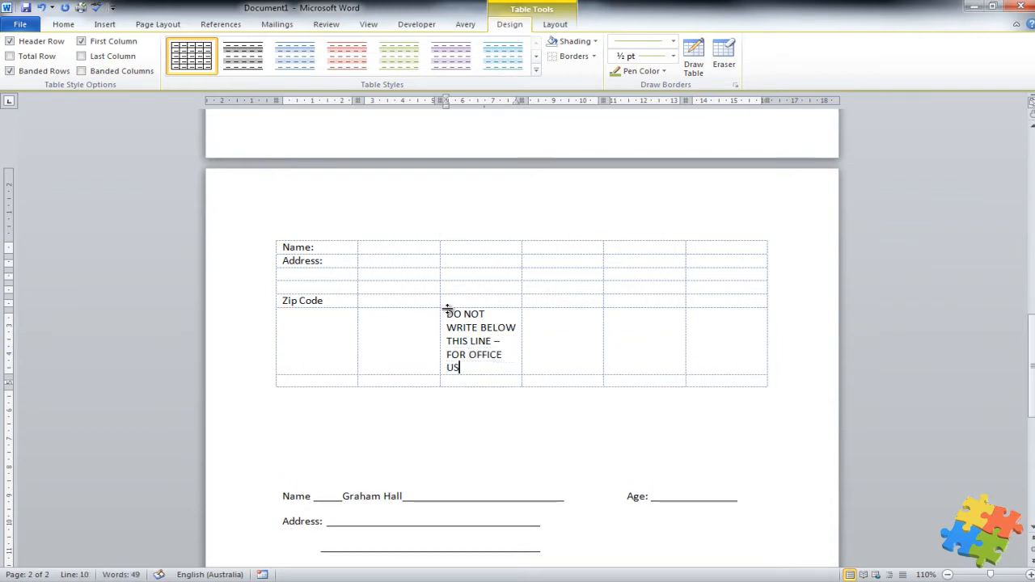
pyautogui.write('E ONLY')
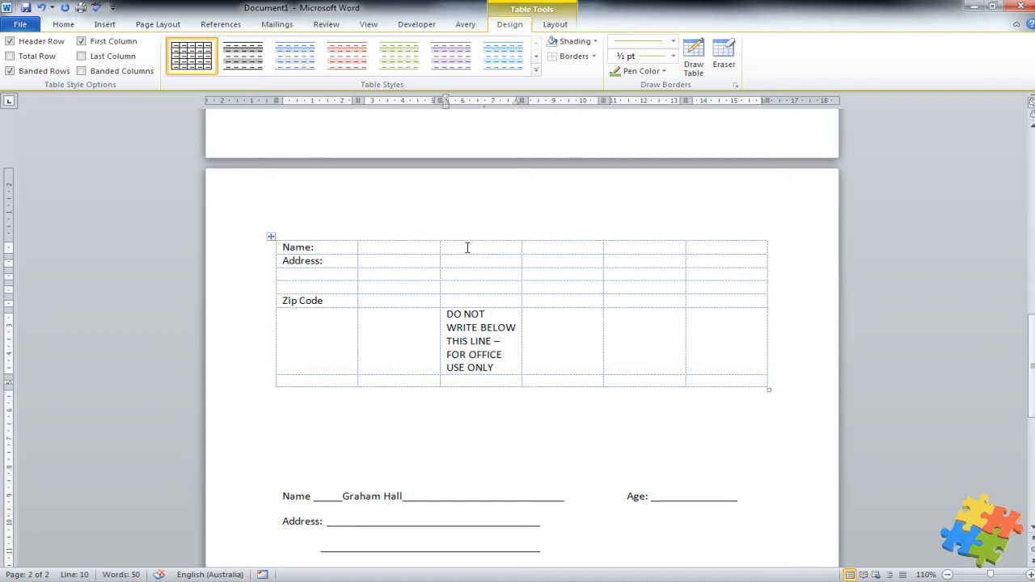
pyautogui.click(550, 253)
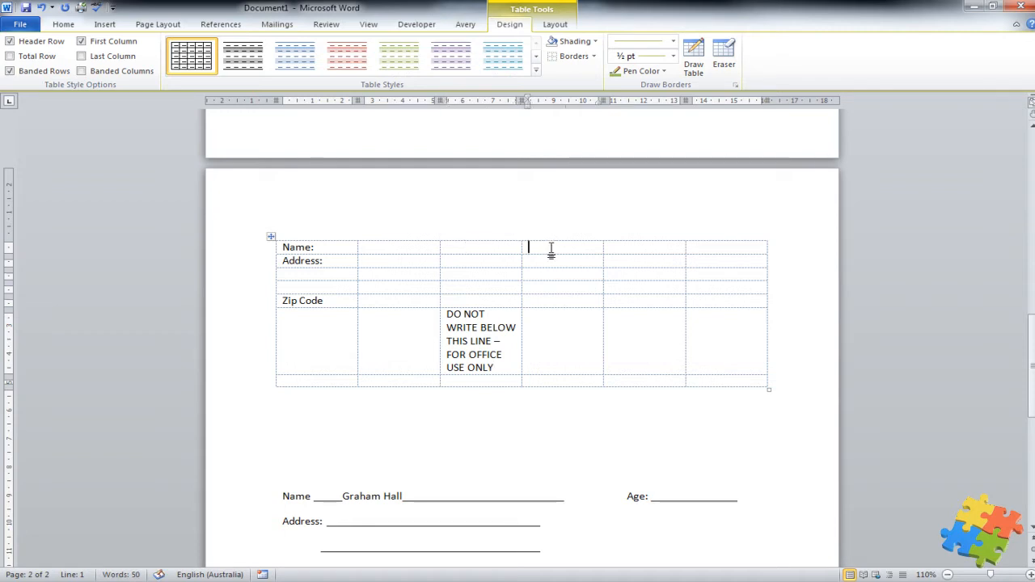
pyautogui.write('Age:')
# Delete the table's sixth column using Delete Cells with Delete entire column
pyautogui.click(704, 249)
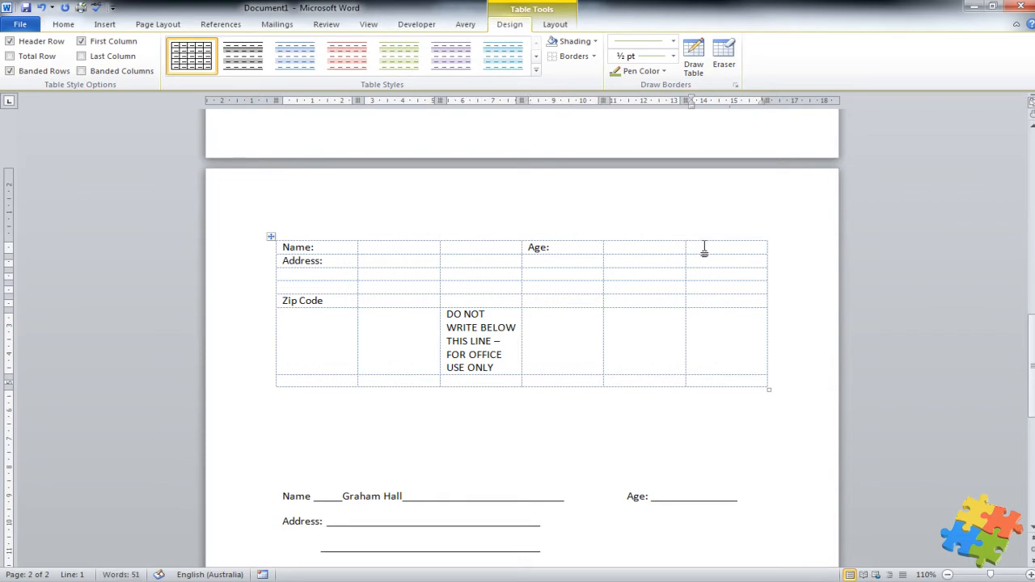
pyautogui.rightClick(705, 249)
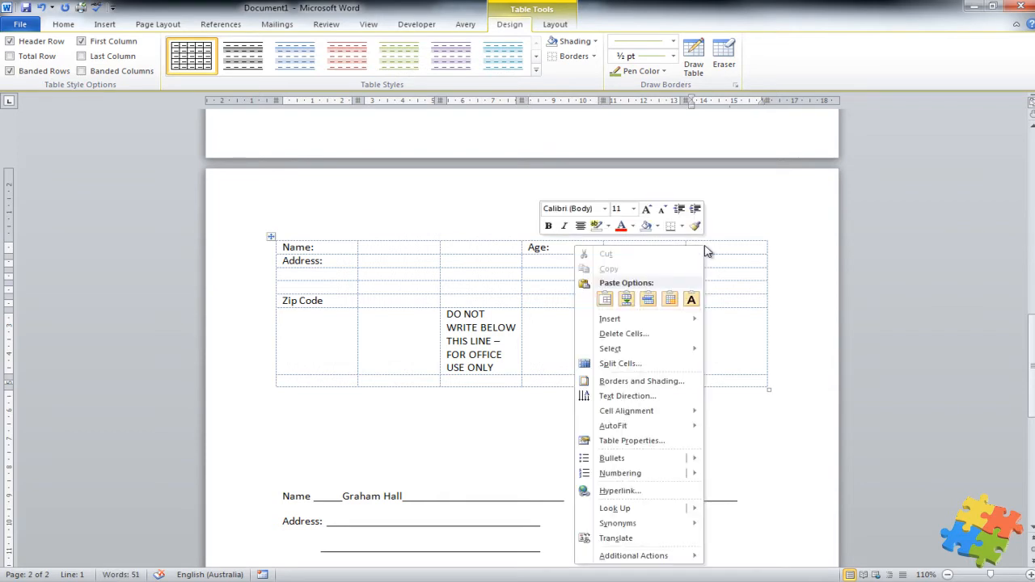
pyautogui.click(651, 343)
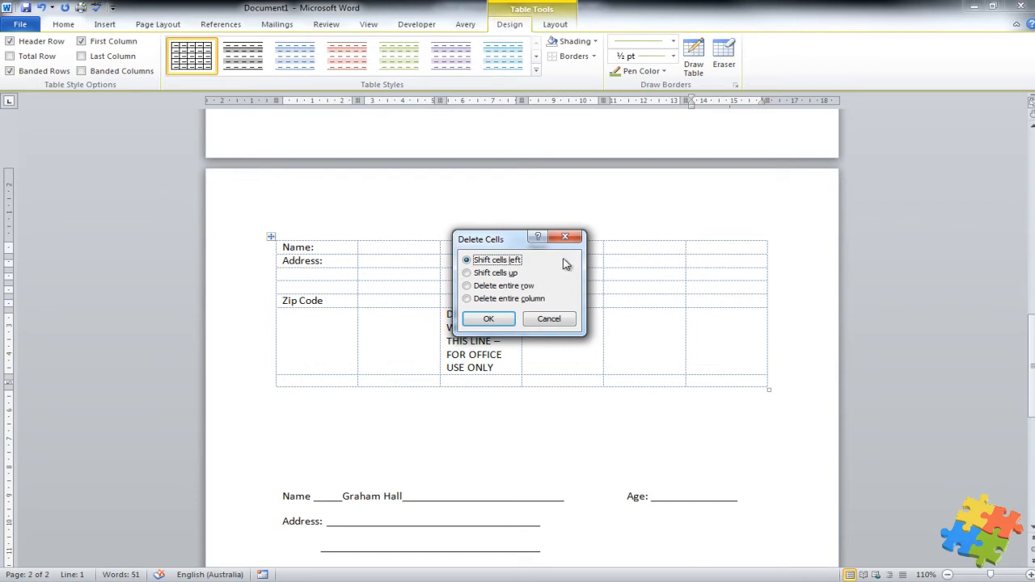
pyautogui.click(472, 300)
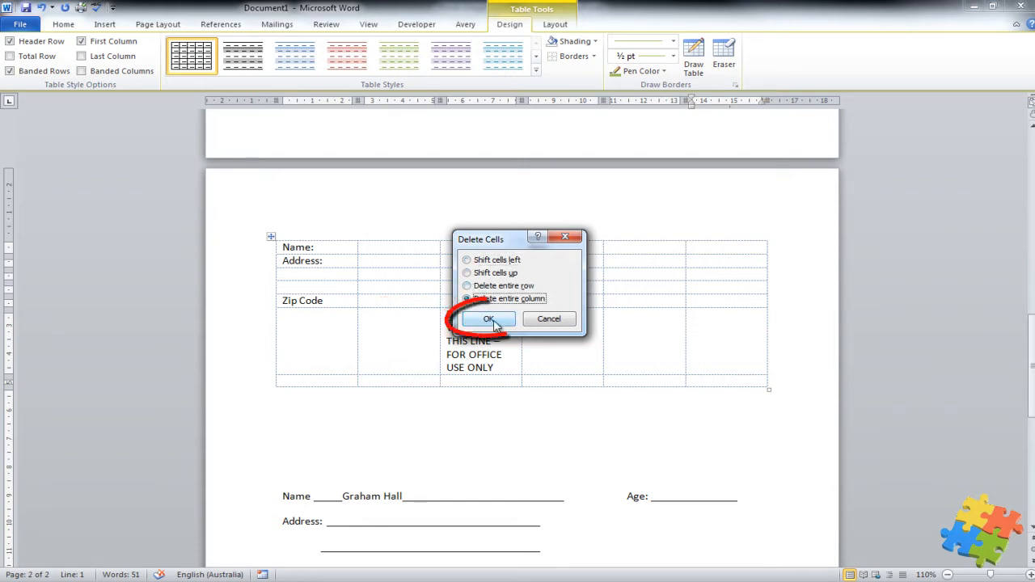
pyautogui.click(488, 321)
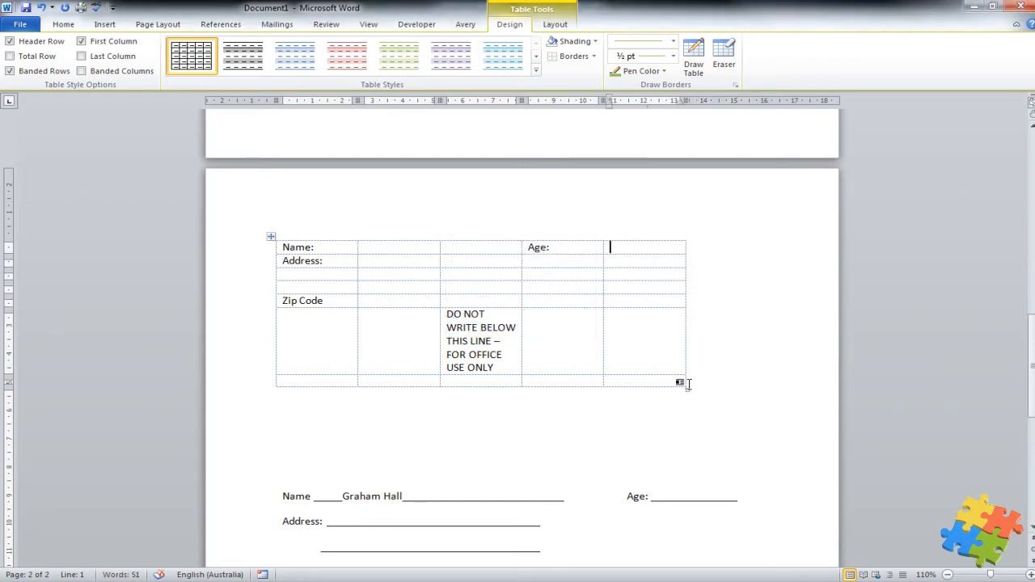
# Widen the table and select cells in its last column
pyautogui.moveTo(686, 375); pyautogui.dragTo(788, 355)
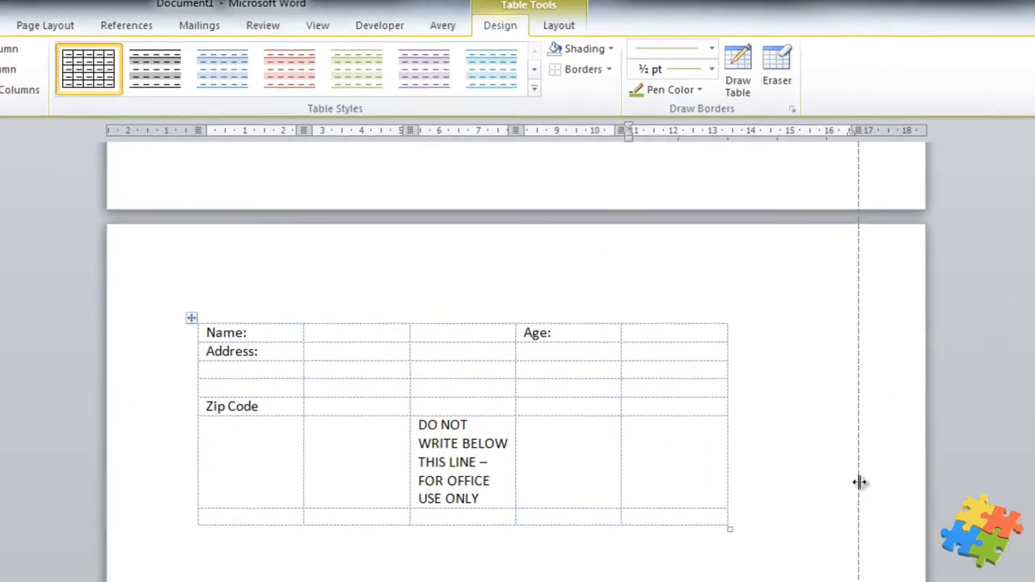
pyautogui.moveTo(859, 483); pyautogui.dragTo(859, 482)
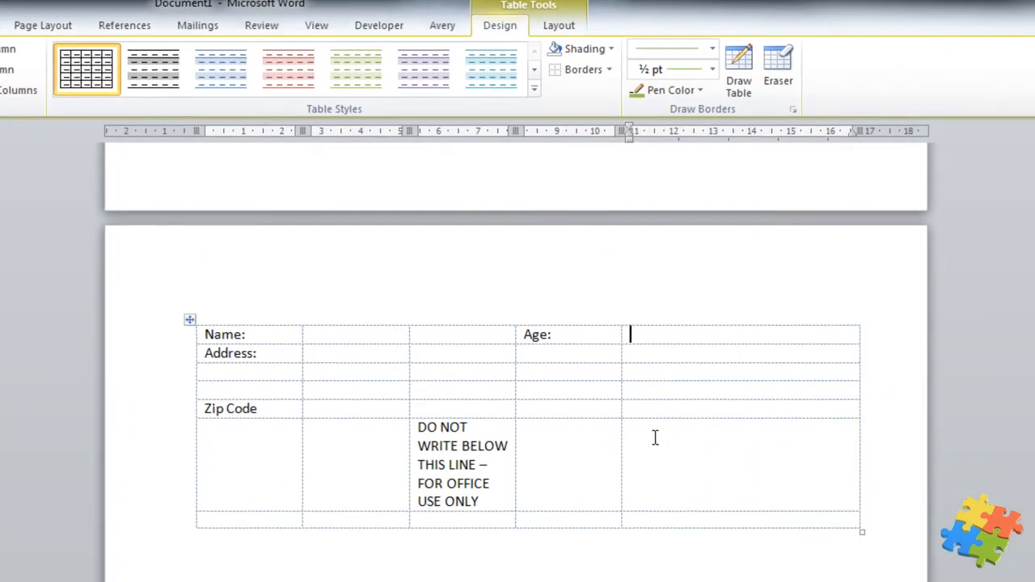
pyautogui.moveTo(622, 432); pyautogui.dragTo(700, 441)
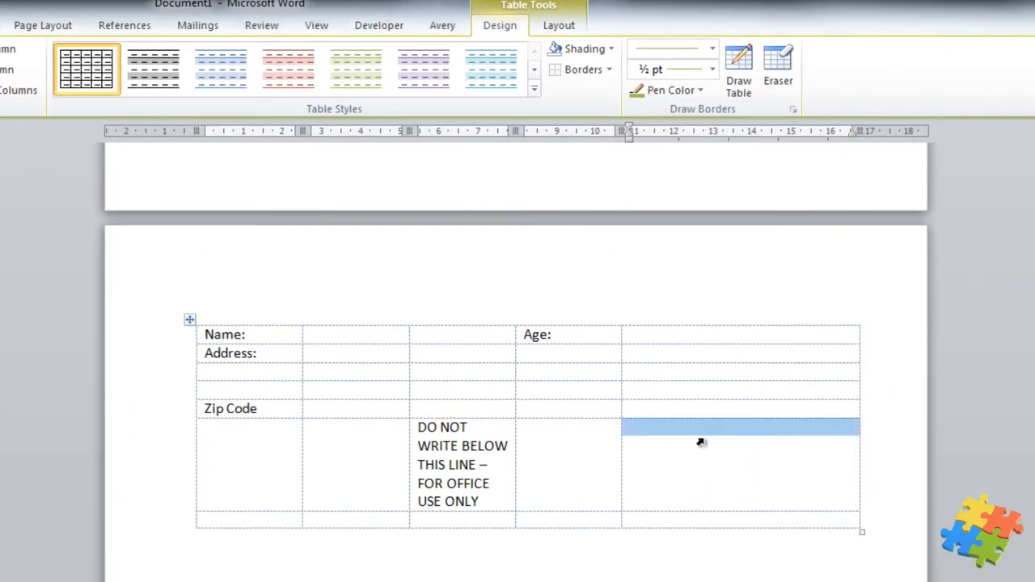
pyautogui.click(643, 322)
pyautogui.click(625, 354)
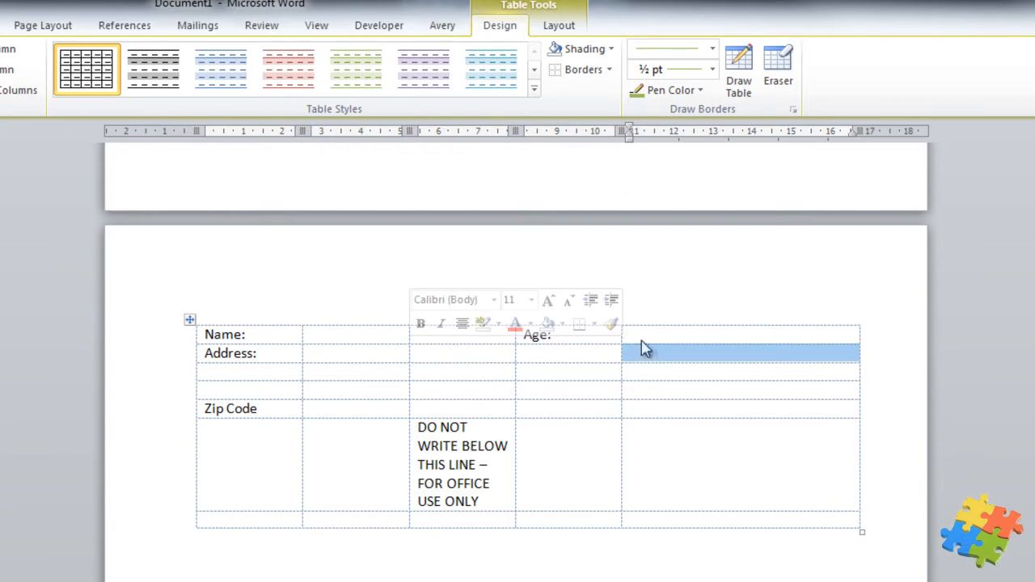
pyautogui.click(626, 372)
pyautogui.click(636, 371)
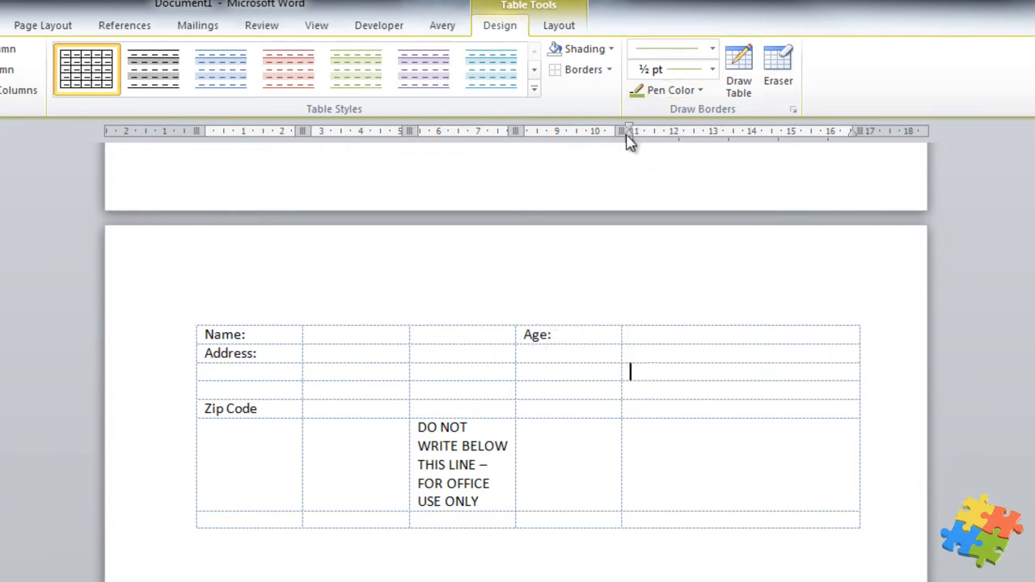
# Drag ruler column borders to widen the second and note columns and narrow the last two
pyautogui.moveTo(630, 132); pyautogui.dragTo(742, 138)
pyautogui.moveTo(742, 139)
pyautogui.mouseDown()
pyautogui.moveTo(629, 139)
pyautogui.moveTo(742, 142)
pyautogui.mouseUp()
pyautogui.moveTo(627, 139)
pyautogui.mouseDown()
pyautogui.moveTo(752, 161)
pyautogui.moveTo(653, 144)
pyautogui.moveTo(631, 152)
pyautogui.moveTo(649, 131)
pyautogui.moveTo(686, 132)
pyautogui.mouseUp()
pyautogui.moveTo(835, 138); pyautogui.dragTo(792, 133)
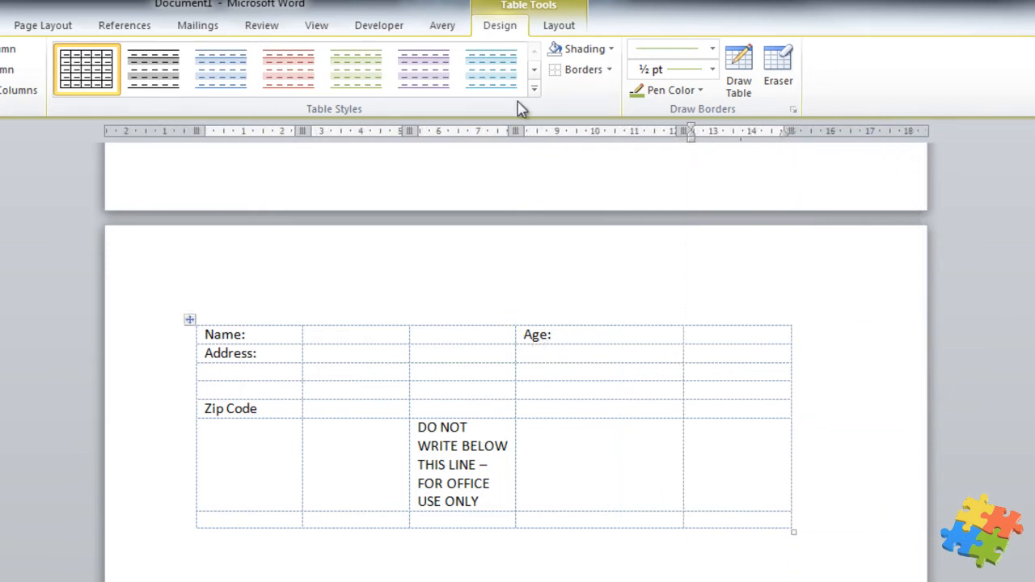
pyautogui.moveTo(515, 131); pyautogui.dragTo(596, 133)
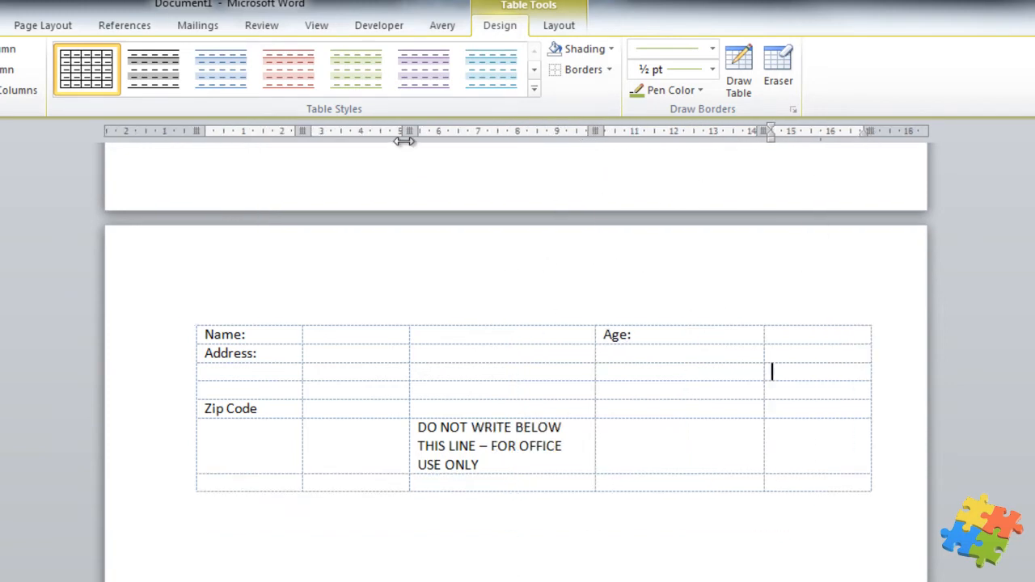
pyautogui.moveTo(410, 130); pyautogui.dragTo(530, 157)
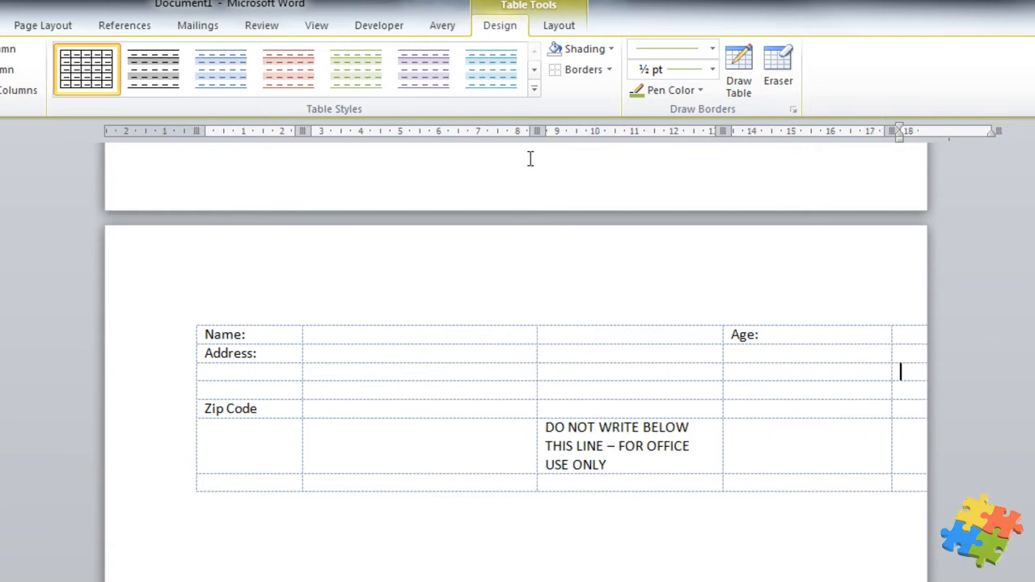
pyautogui.moveTo(722, 130); pyautogui.dragTo(625, 130)
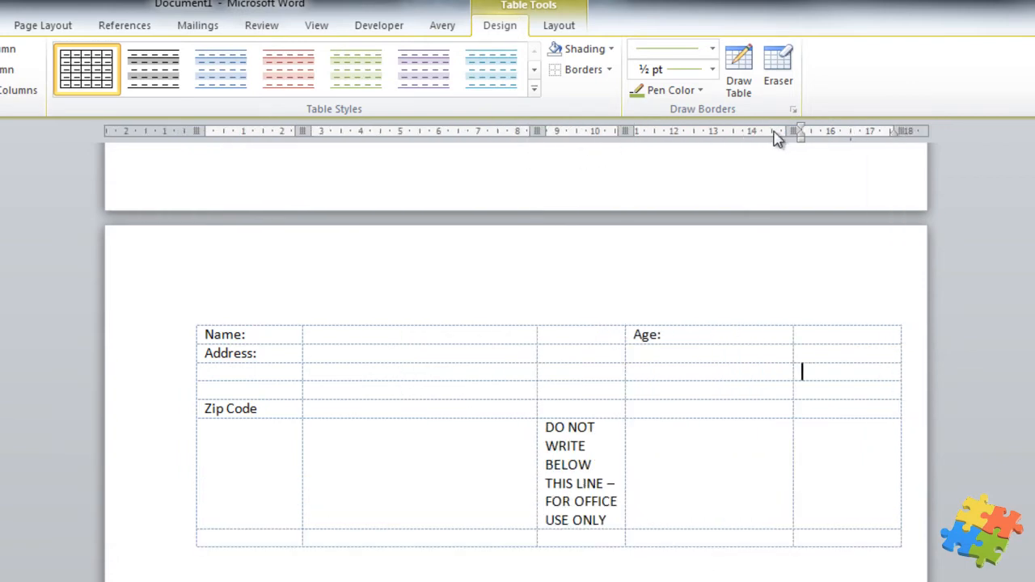
pyautogui.moveTo(792, 130); pyautogui.dragTo(716, 148)
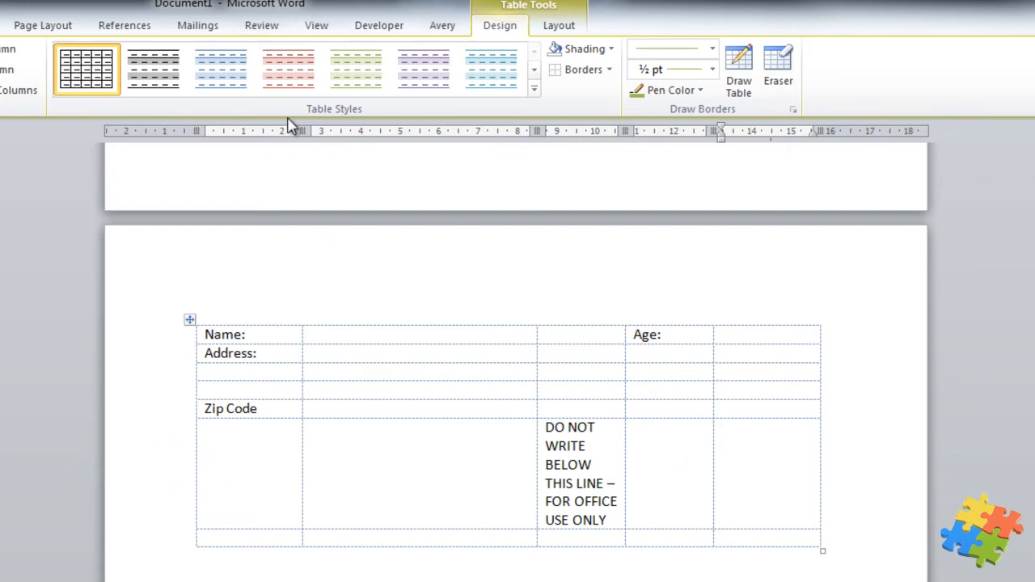
# Merge the cells of the DO NOT WRITE row into a single cell
pyautogui.click(557, 30)
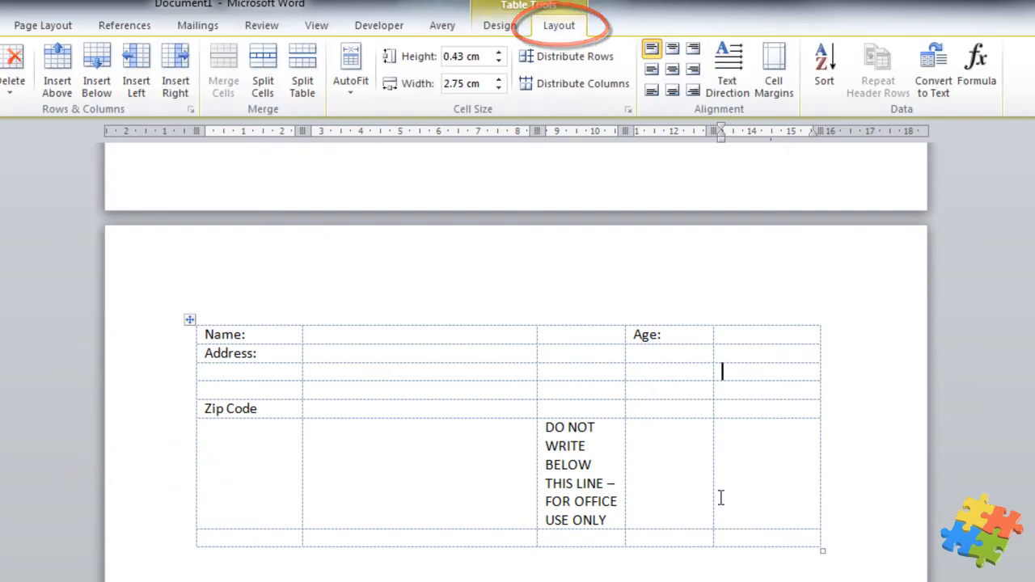
pyautogui.moveTo(723, 427); pyautogui.dragTo(526, 453)
pyautogui.moveTo(327, 463); pyautogui.dragTo(284, 462)
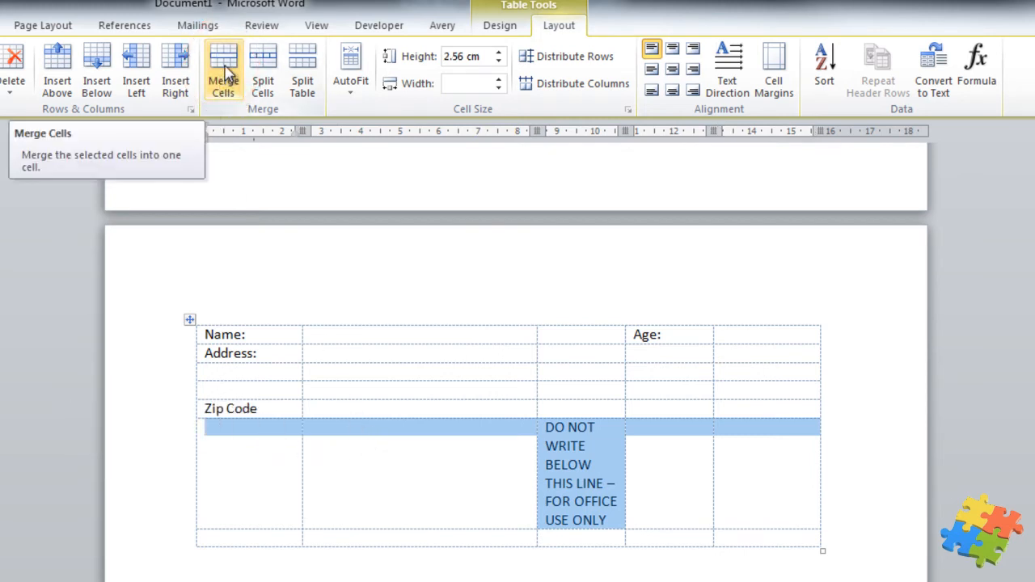
pyautogui.click(223, 77)
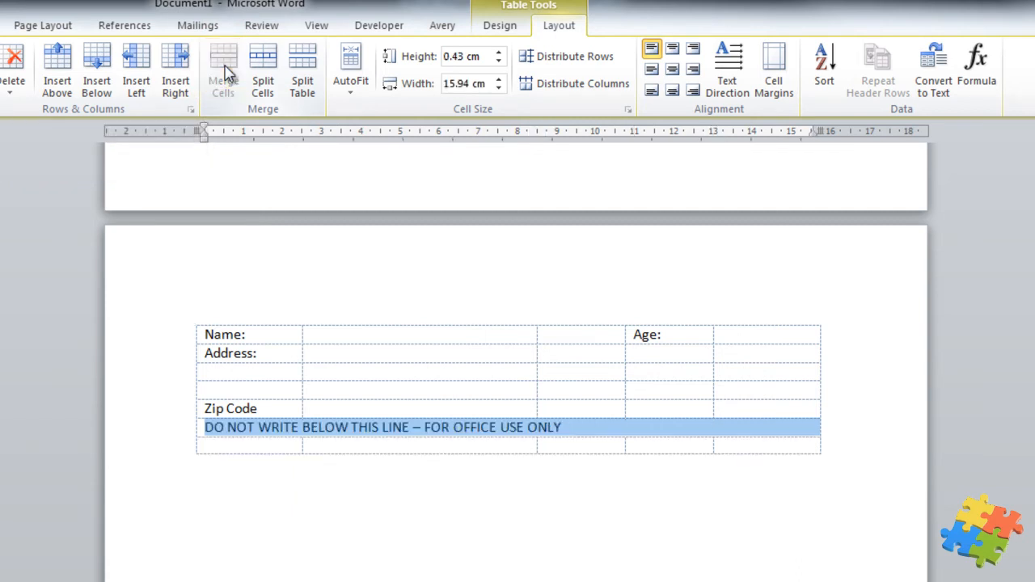
pyautogui.click(528, 573)
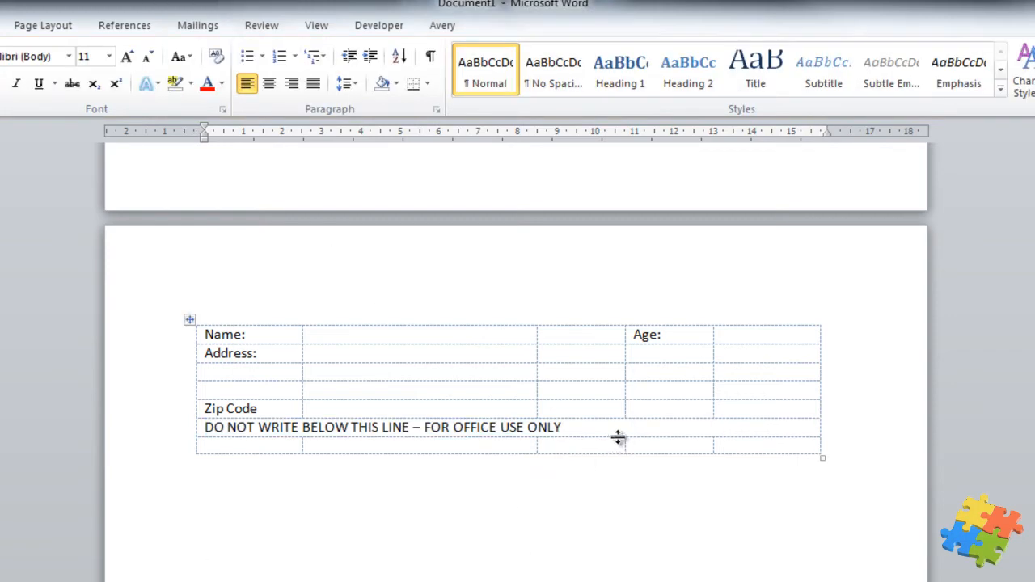
# Centre the DO NOT WRITE note in the merged cell
pyautogui.click(595, 428)
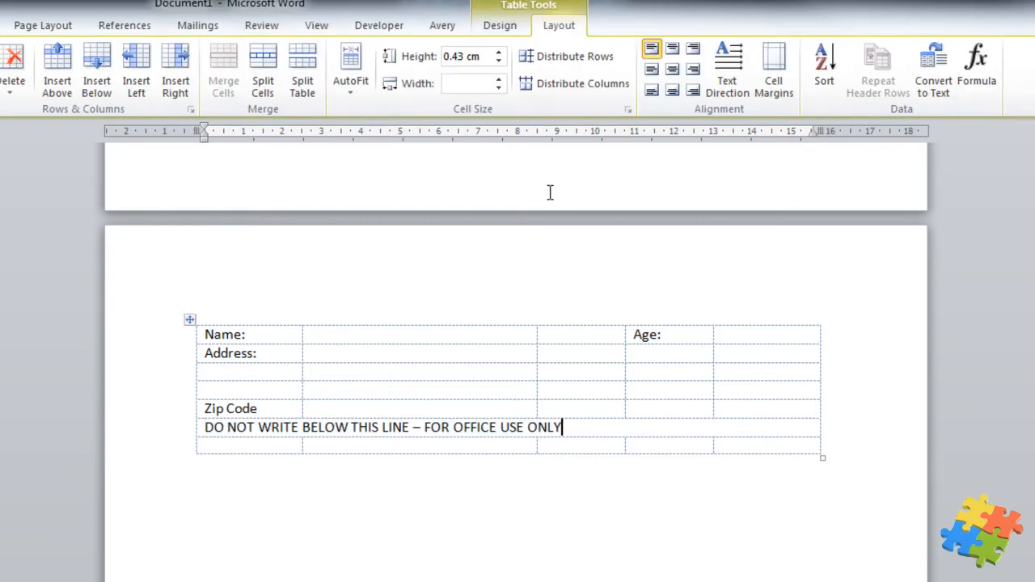
pyautogui.click(672, 70)
pyautogui.click(462, 485)
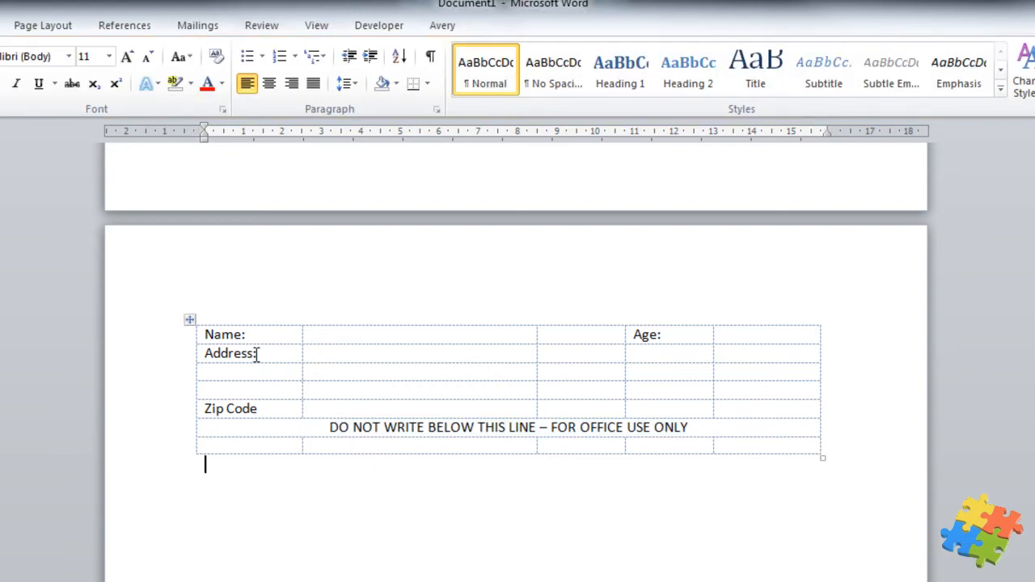
# Merge the Address: cell with the two blank cells below it
pyautogui.moveTo(262, 353); pyautogui.dragTo(267, 388)
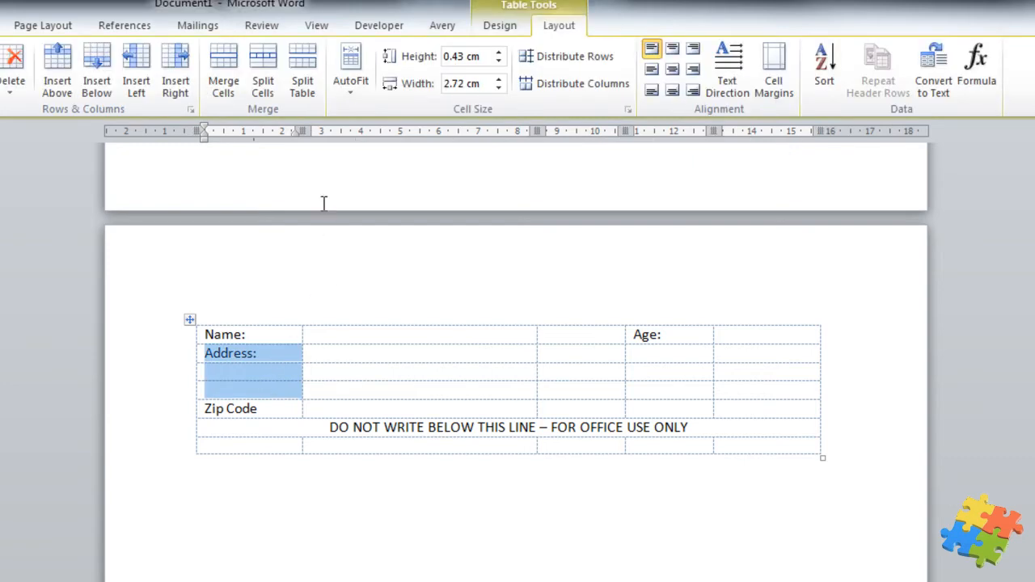
pyautogui.click(222, 73)
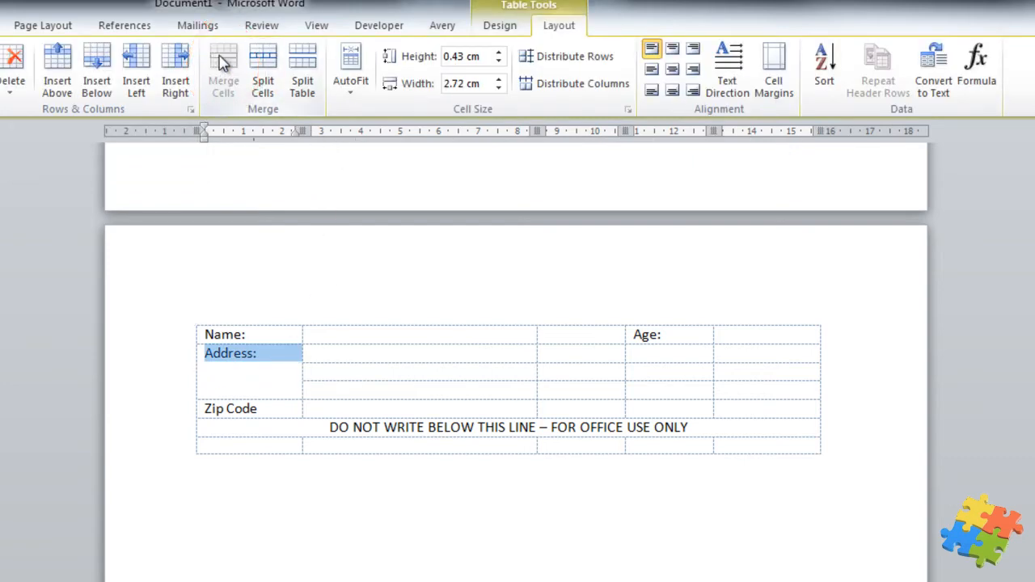
pyautogui.click(346, 528)
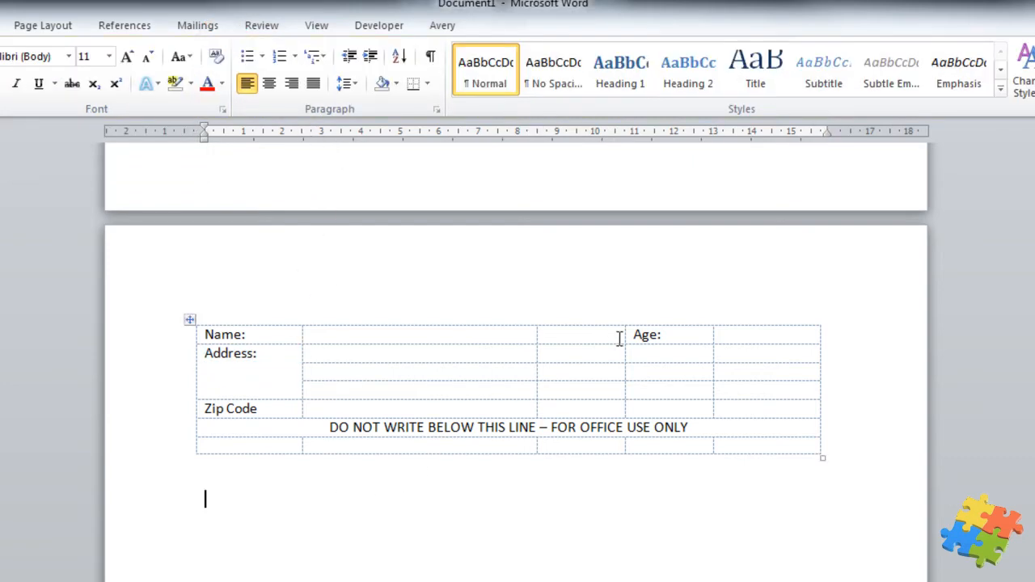
# Drag the borders around Age: to widen the Name entry and Age columns
pyautogui.moveTo(623, 329); pyautogui.dragTo(585, 333)
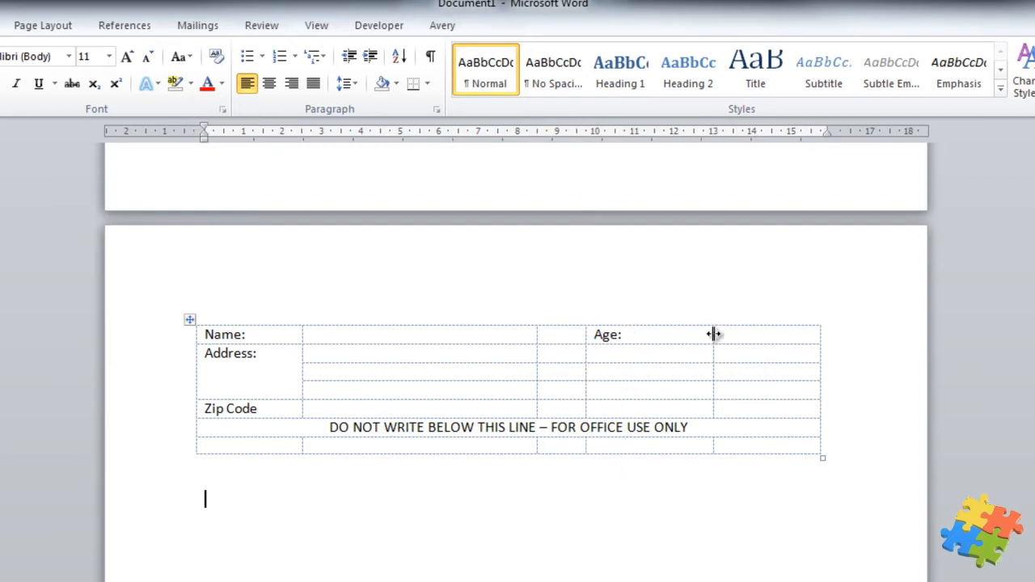
pyautogui.moveTo(714, 333); pyautogui.dragTo(654, 335)
pyautogui.moveTo(537, 335); pyautogui.dragTo(567, 335)
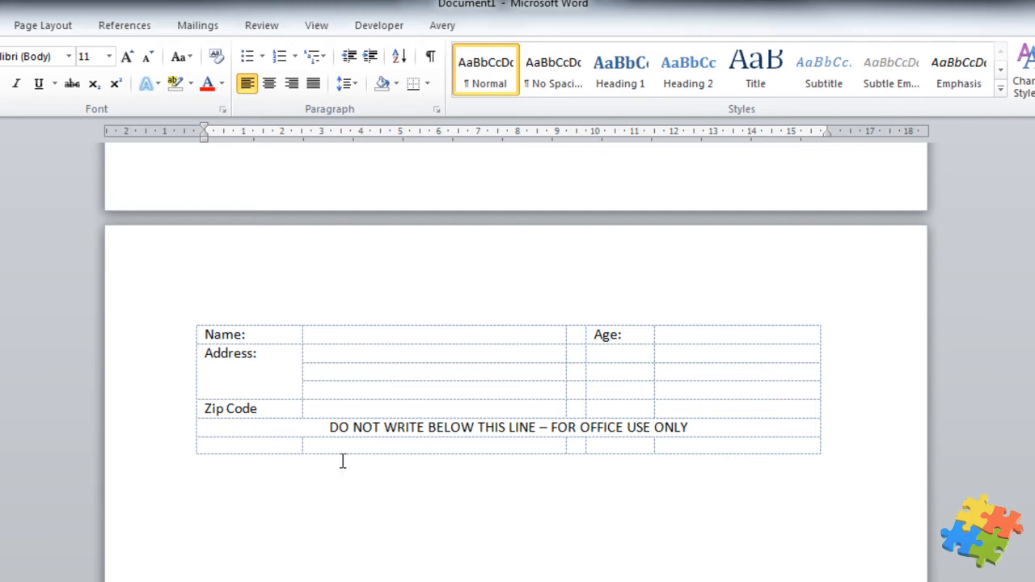
# Type test text in the Name and Age cells, keeping 'retert' in Age and deleting the Name text
pyautogui.click(352, 334)
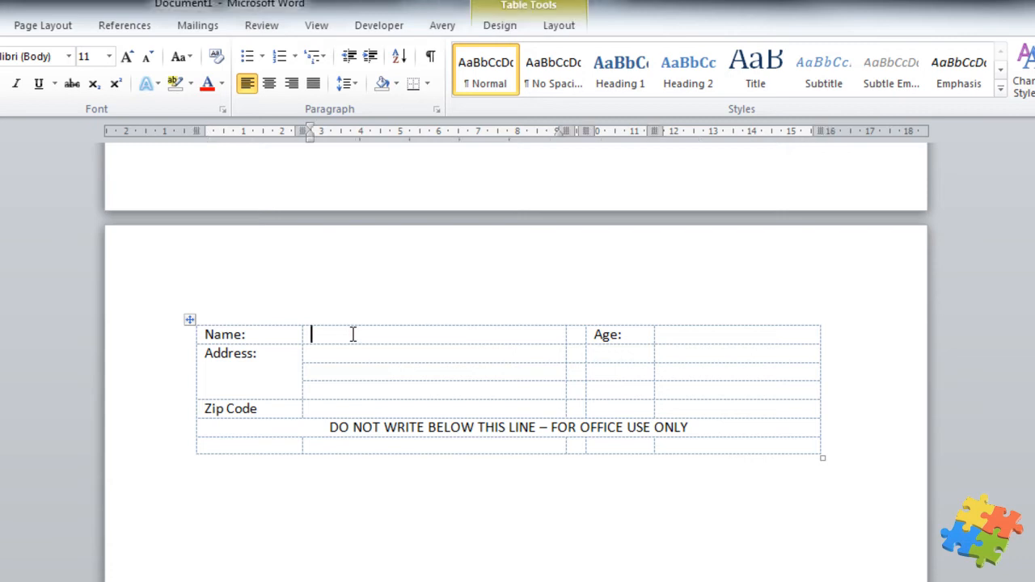
pyautogui.write('etrtertert')
pyautogui.click(701, 338)
pyautogui.write('retert')
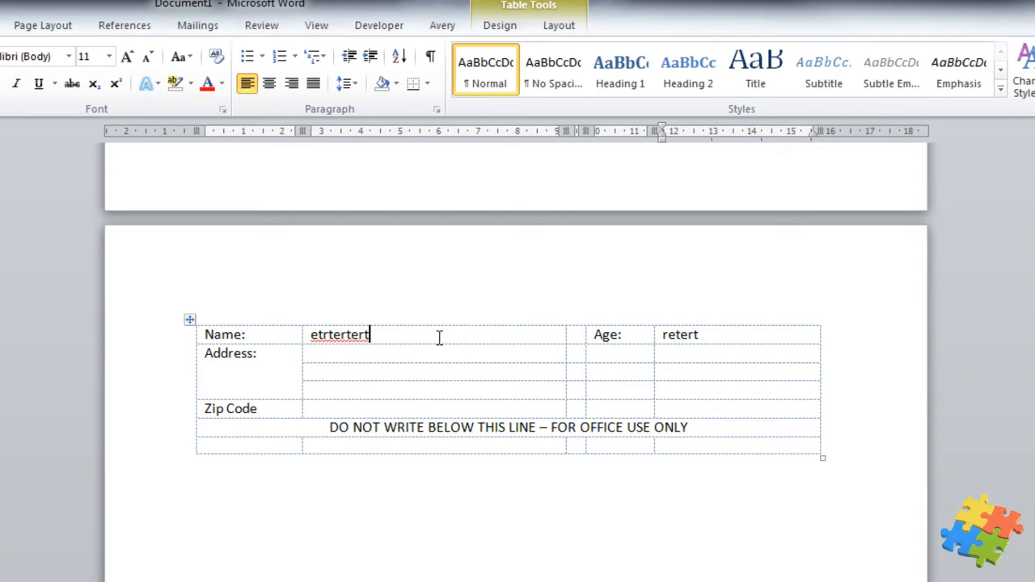
pyautogui.moveTo(373, 335); pyautogui.dragTo(319, 336)
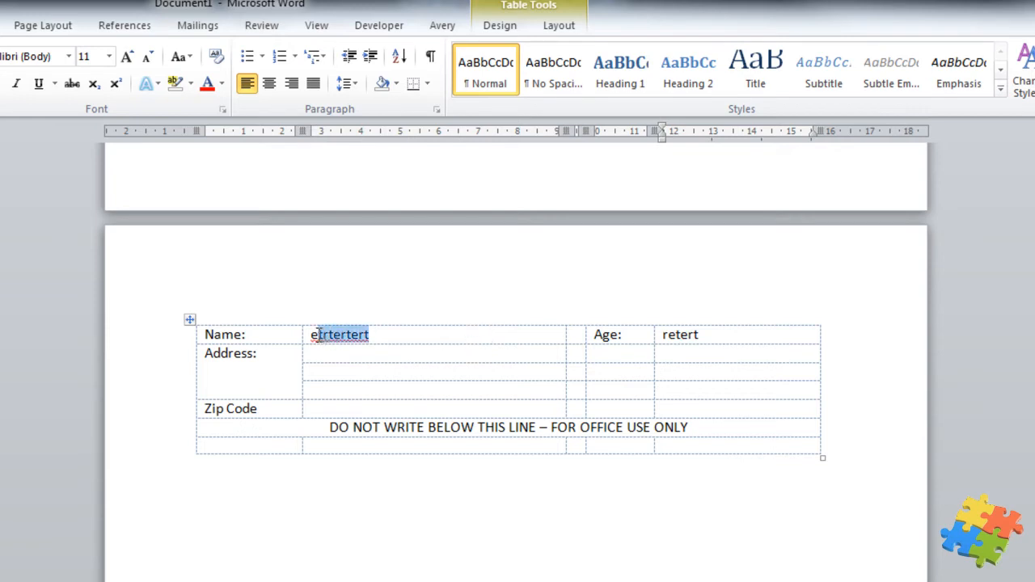
pyautogui.press('BackSpace')
pyautogui.press('BackSpace')
# Vertically centre the Address: label in its merged cell with Align Center Left
pyautogui.click(398, 518)
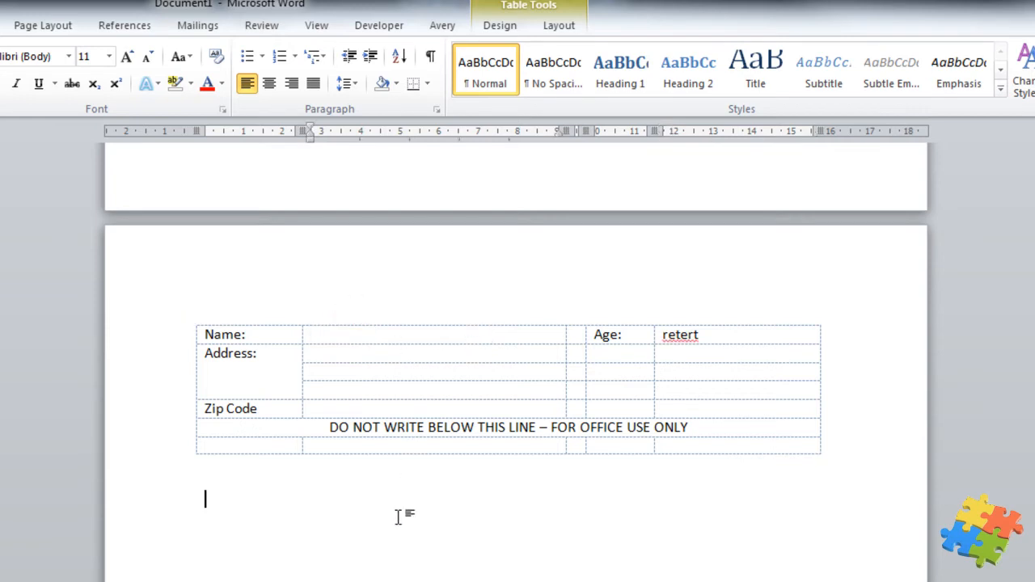
pyautogui.click(280, 372)
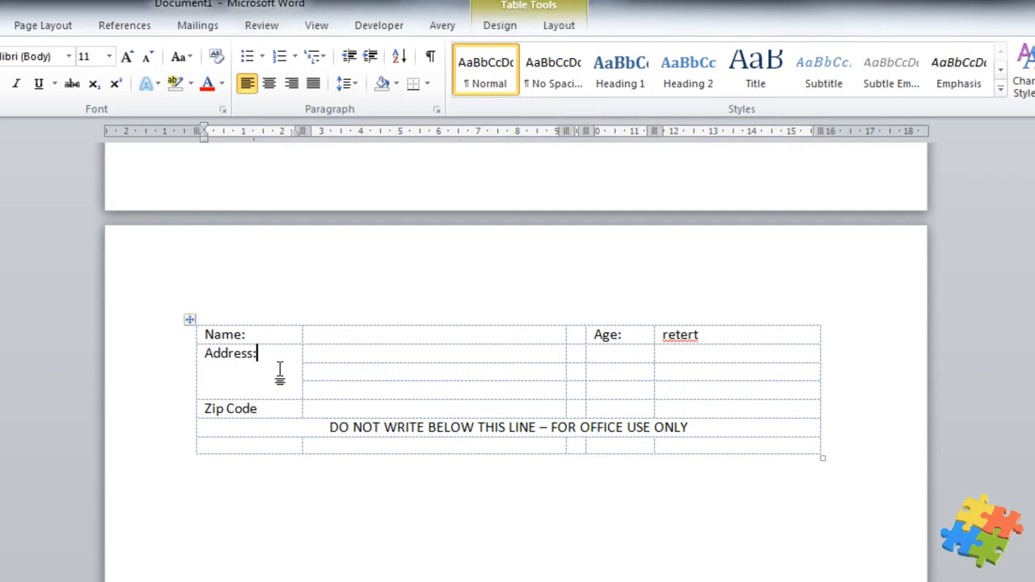
pyautogui.click(502, 29)
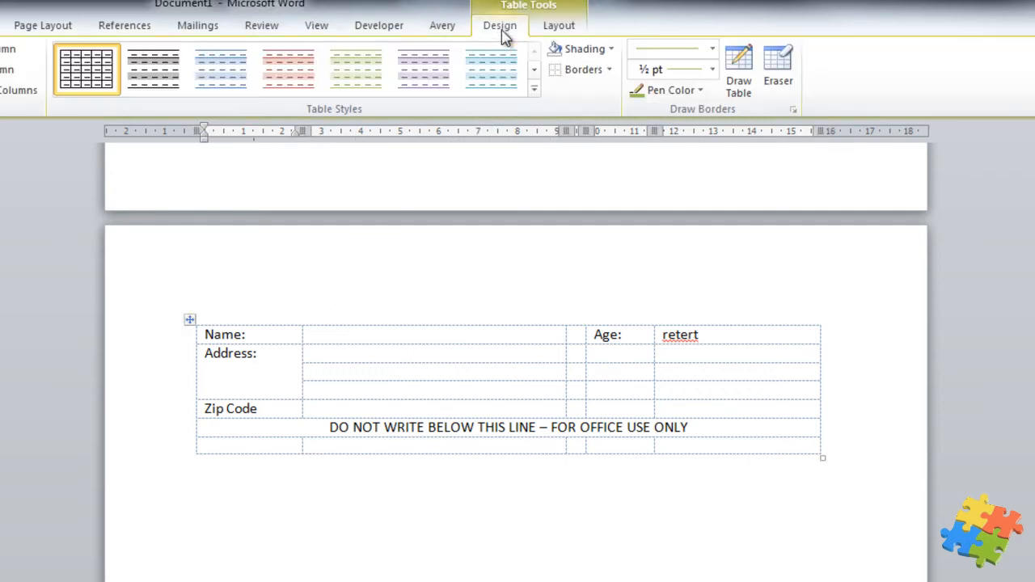
pyautogui.click(558, 26)
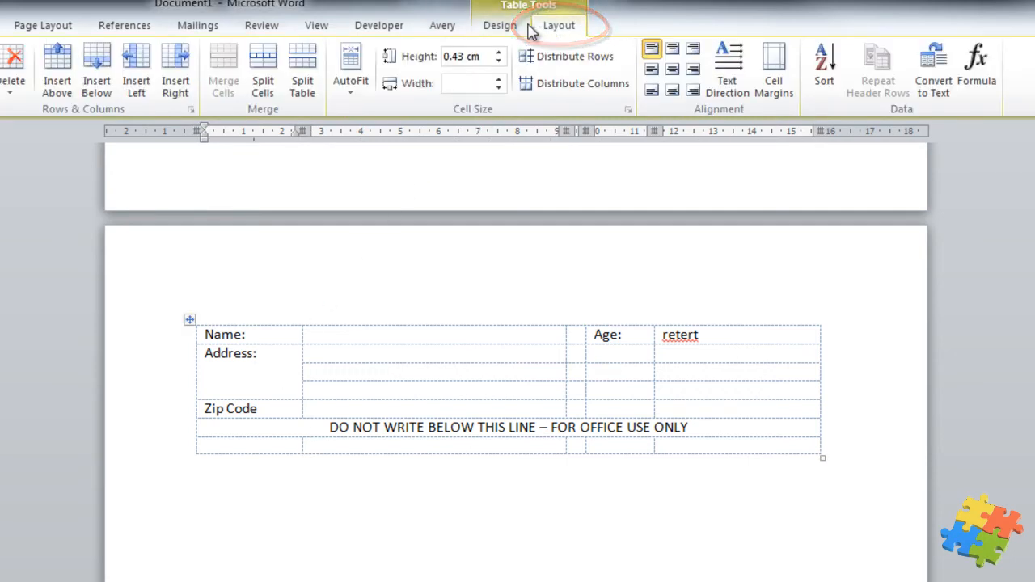
pyautogui.click(652, 71)
# Insert a blank row above the DO NOT WRITE row
pyautogui.click(397, 472)
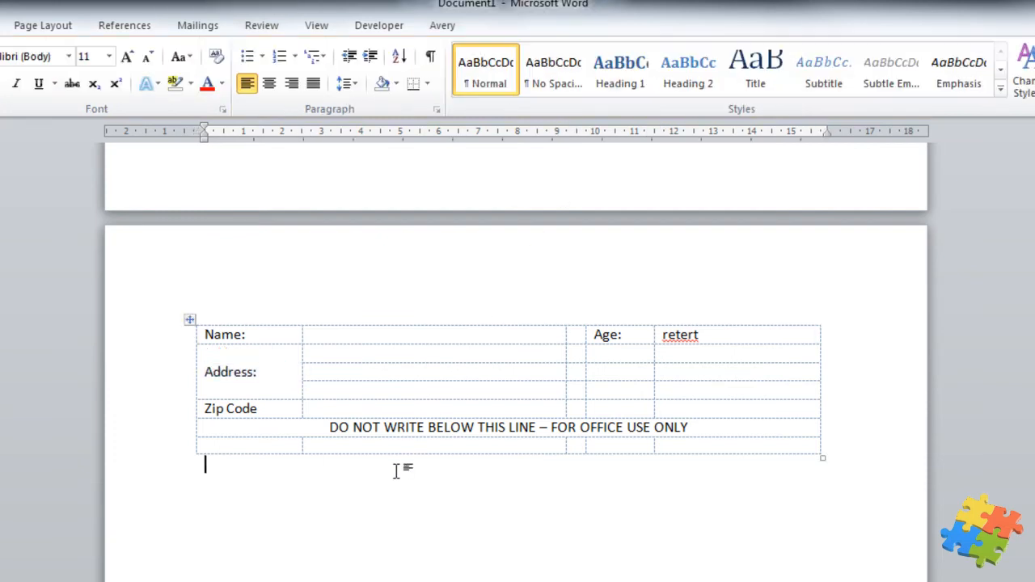
pyautogui.click(262, 429)
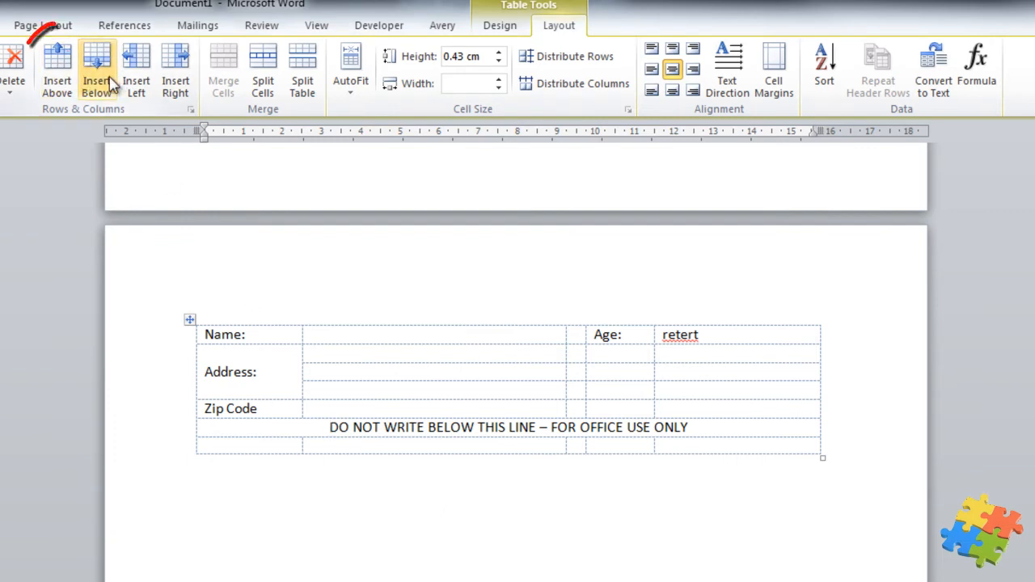
pyautogui.click(58, 77)
pyautogui.click(416, 534)
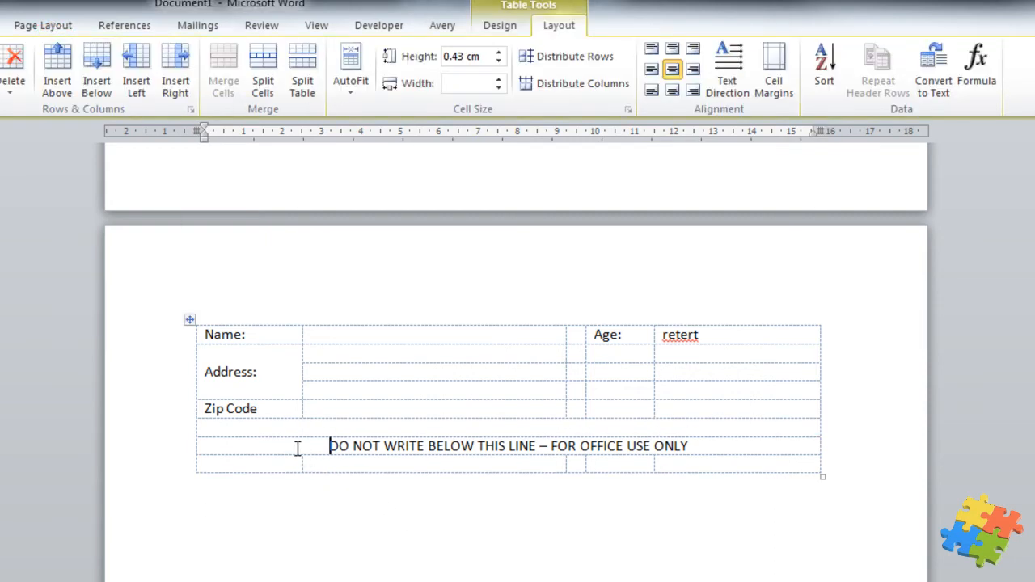
pyautogui.click(500, 25)
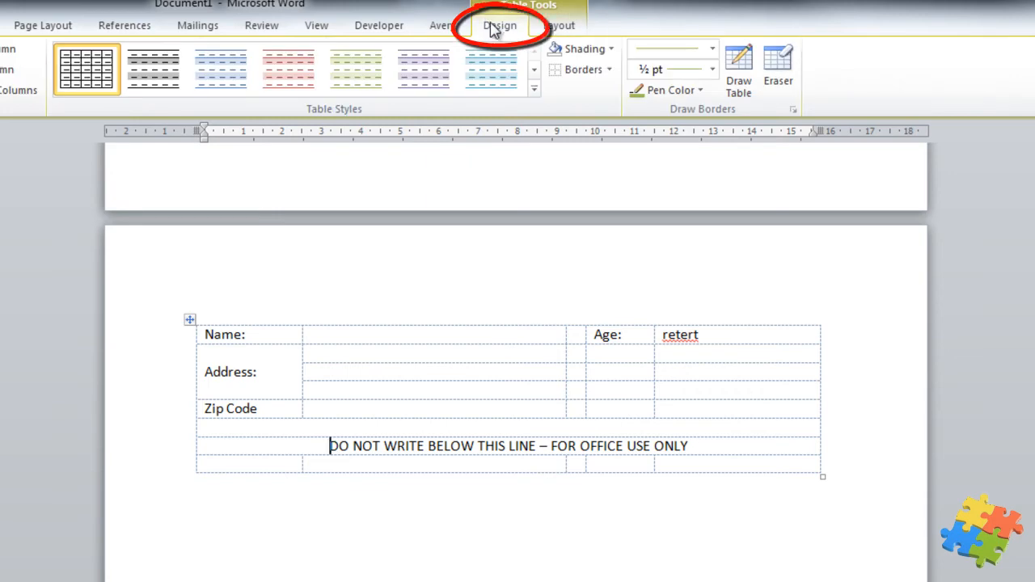
# Shade the DO NOT WRITE BELOW THIS LINE row solid black so its text turns white
pyautogui.click(610, 69)
pyautogui.click(611, 49)
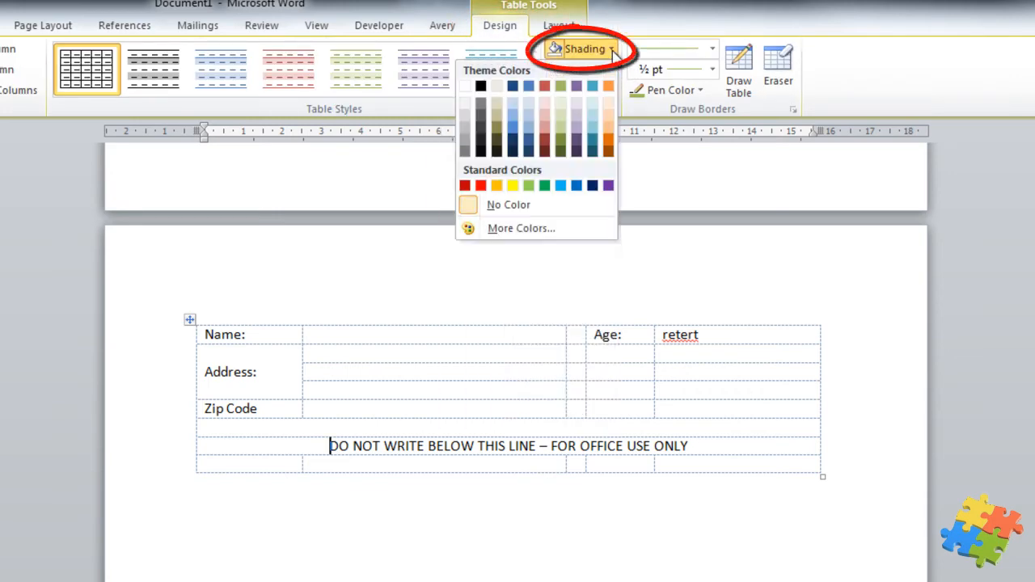
pyautogui.click(482, 87)
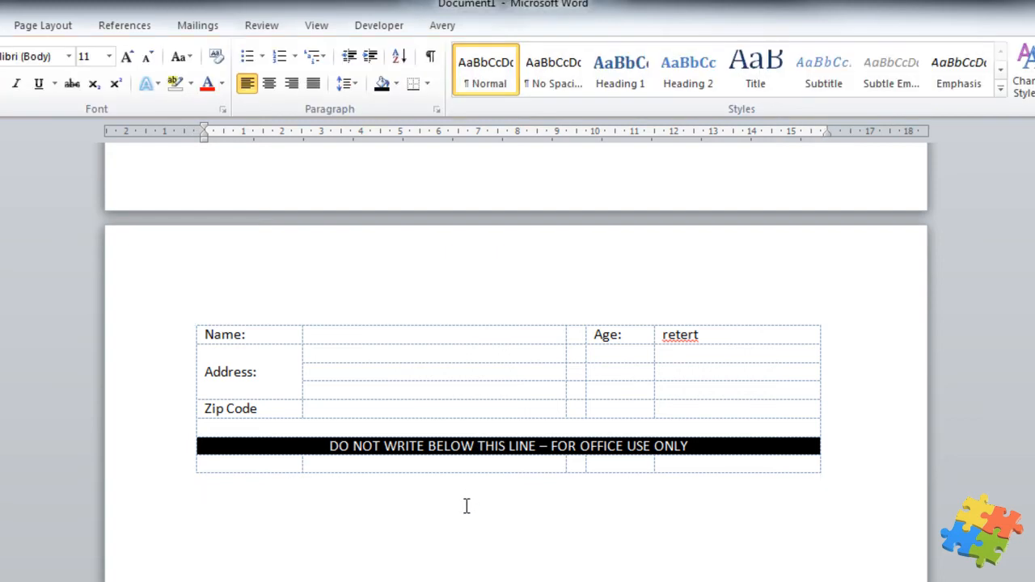
pyautogui.click(316, 332)
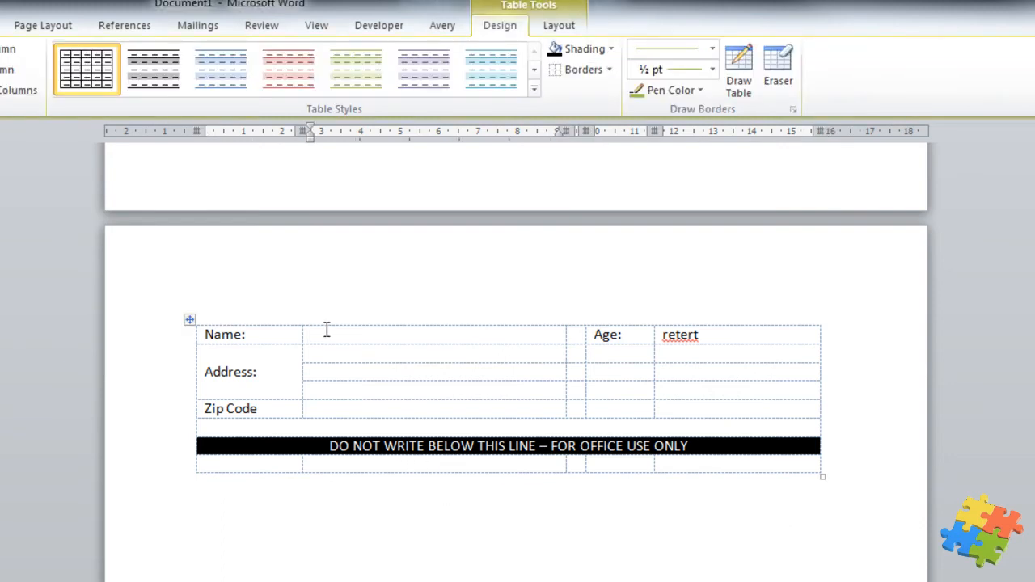
# Give the empty Name-to-Zip Code value cells a bottom border and set the pen colour to Automatic
pyautogui.moveTo(325, 330); pyautogui.dragTo(346, 404)
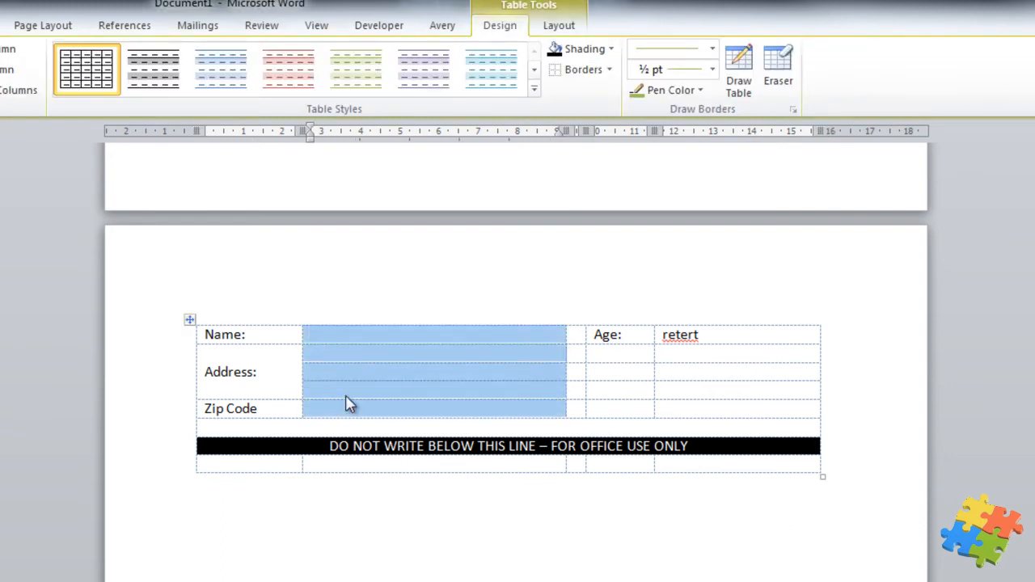
pyautogui.click(609, 70)
pyautogui.click(509, 92)
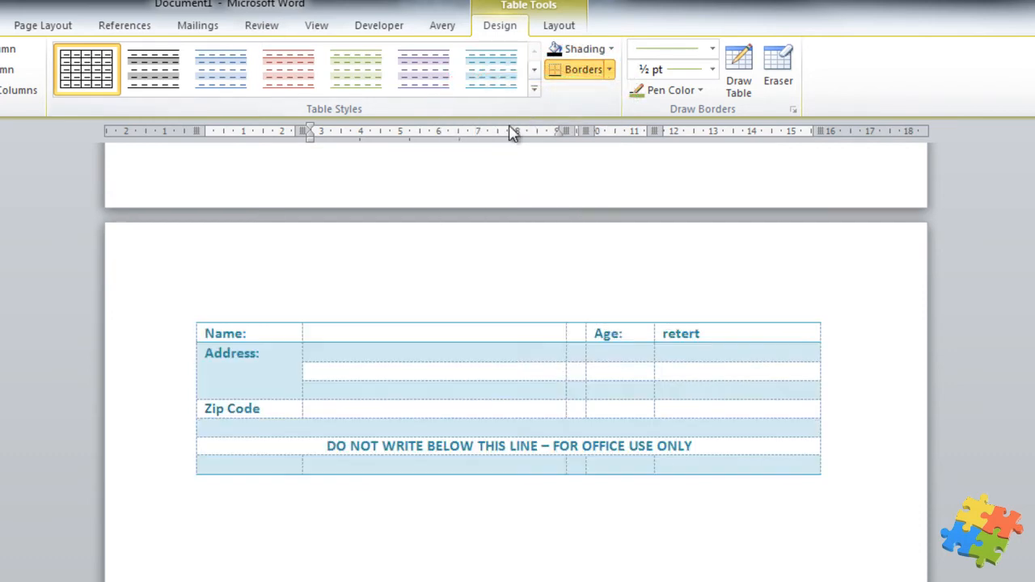
pyautogui.click(436, 354)
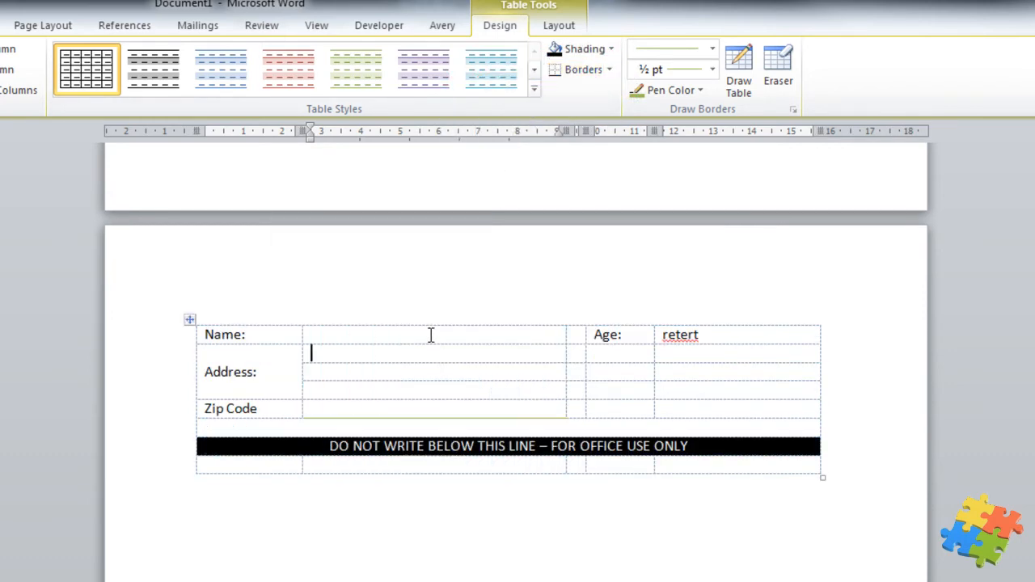
pyautogui.moveTo(431, 336); pyautogui.dragTo(446, 416)
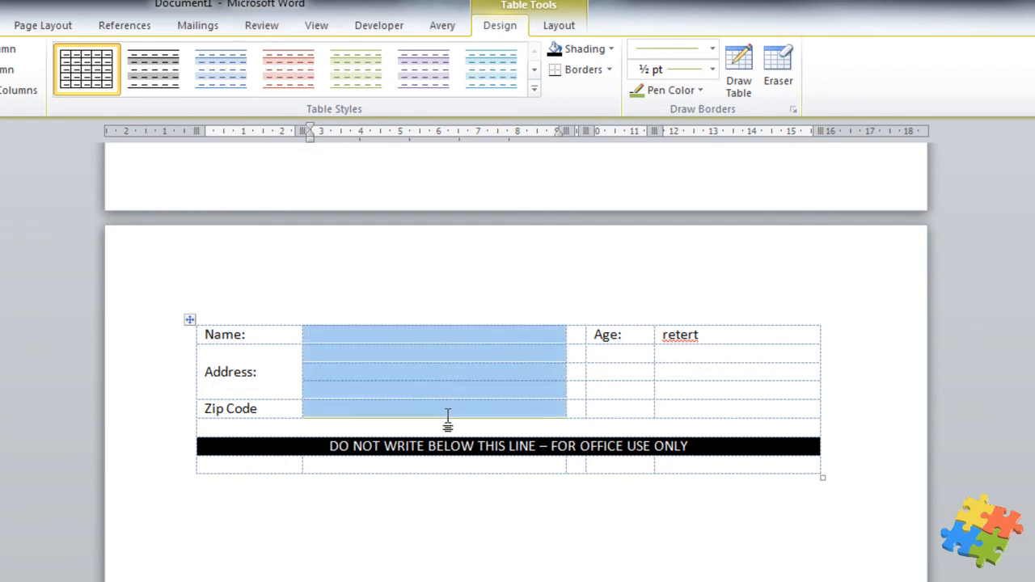
pyautogui.click(700, 90)
pyautogui.click(553, 110)
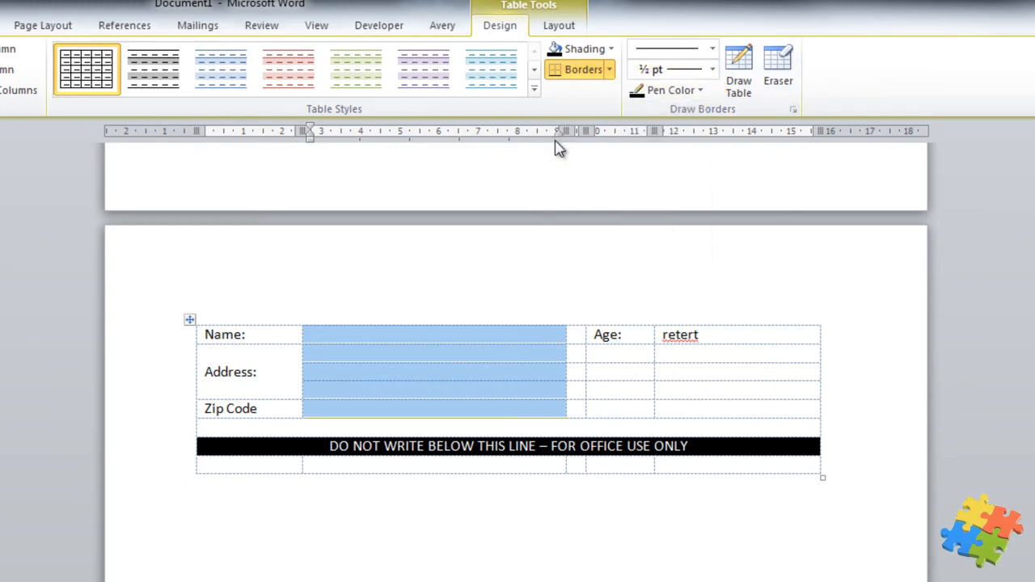
# In Borders and Shading, give the answer cells Automatic-coloured bottom and inside horizontal borders
pyautogui.rightClick(391, 363)
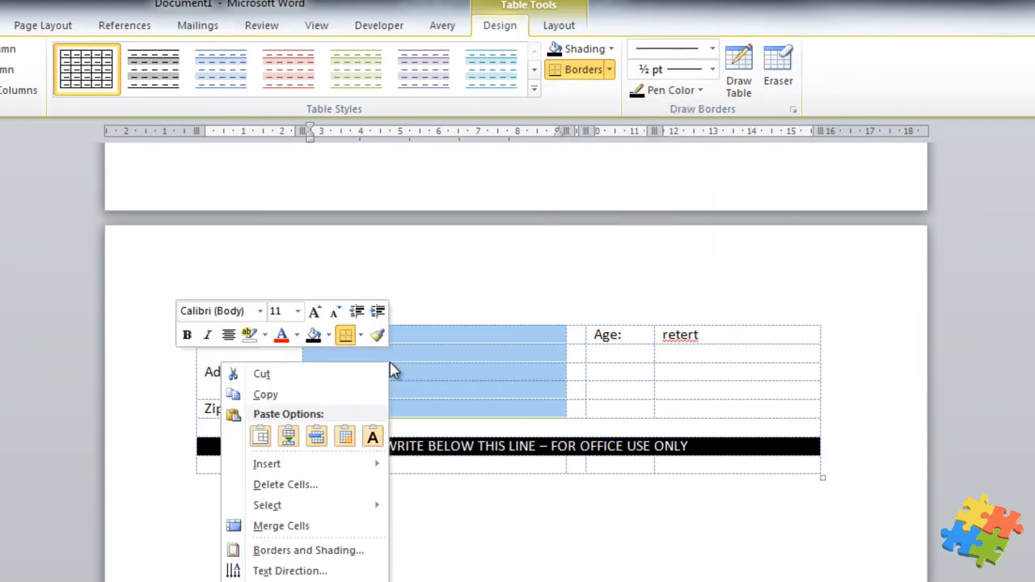
pyautogui.click(328, 551)
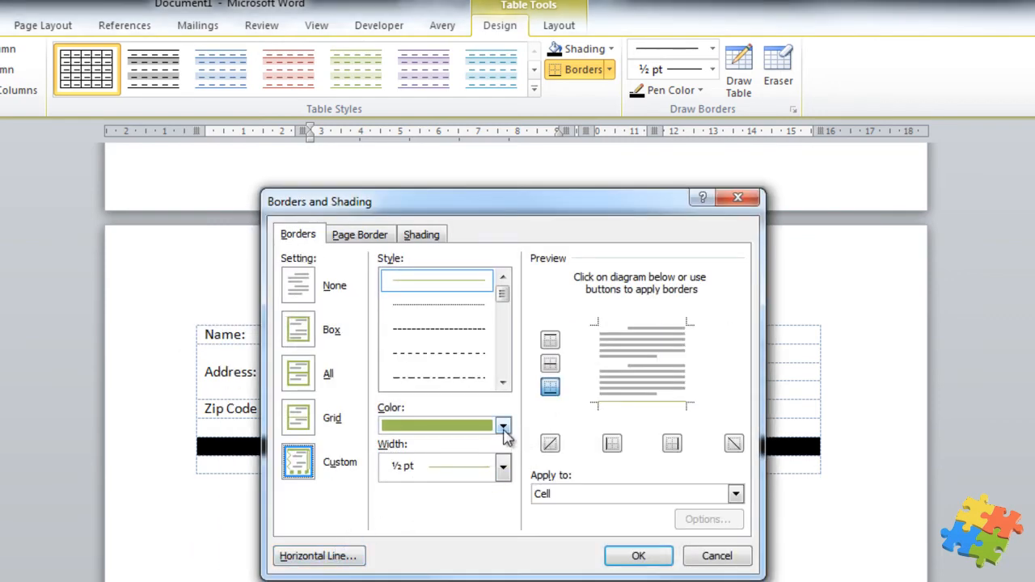
pyautogui.click(503, 428)
pyautogui.click(365, 451)
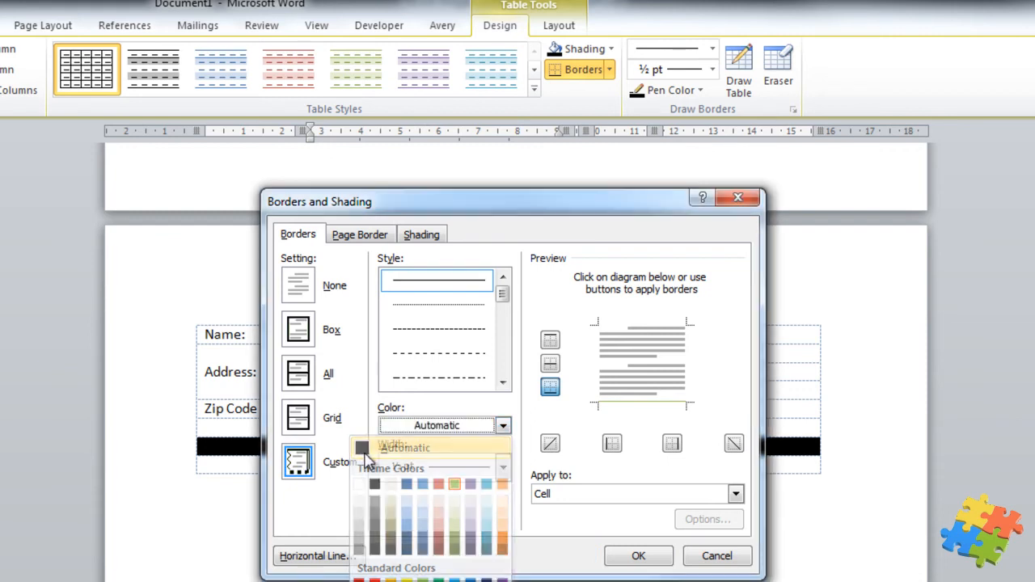
pyautogui.click(630, 403)
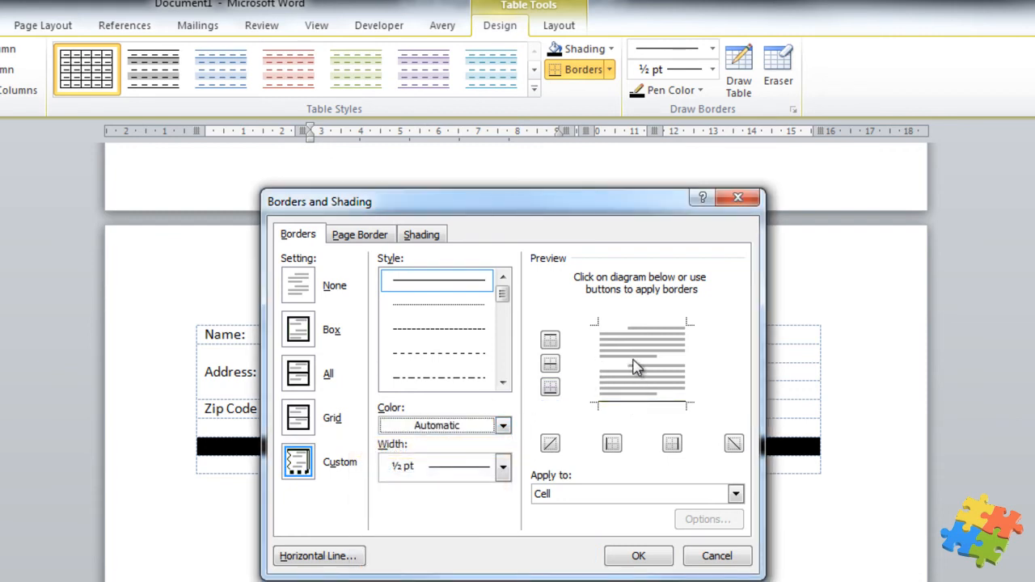
pyautogui.click(635, 367)
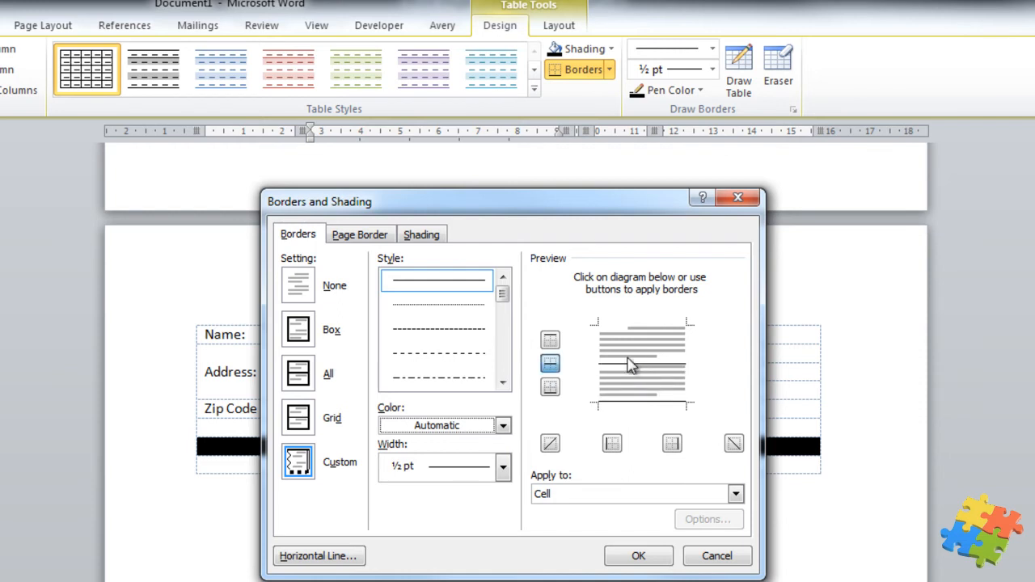
pyautogui.click(639, 555)
pyautogui.click(666, 470)
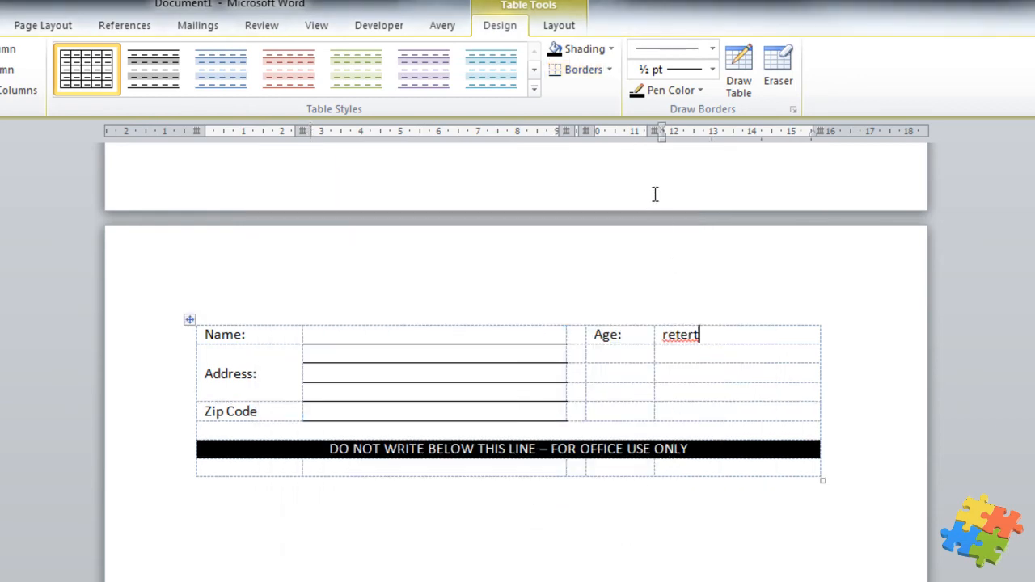
# Underline the Age answer cell and delete its placeholder text 'retert'
pyautogui.click(600, 73)
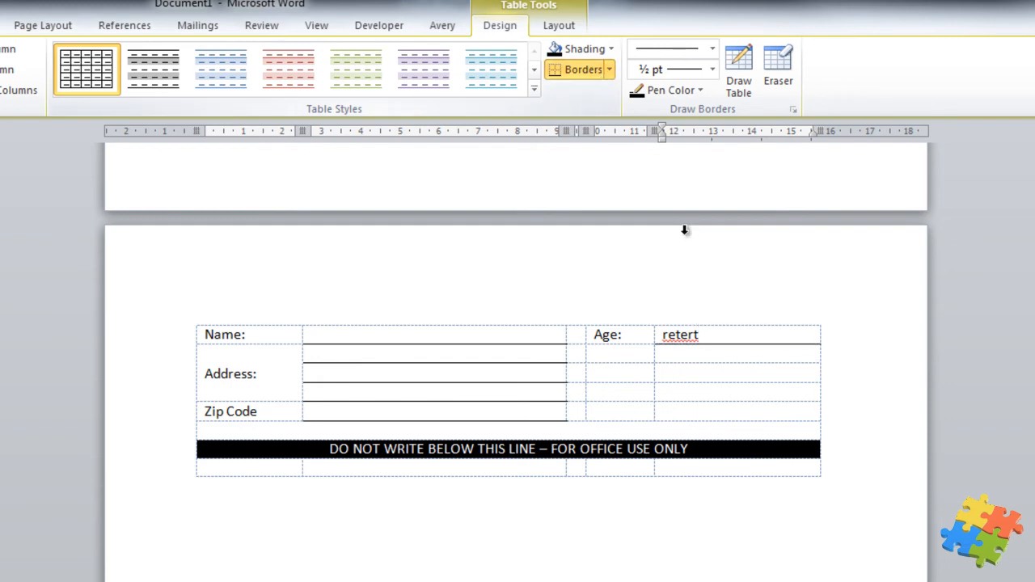
pyautogui.click(723, 368)
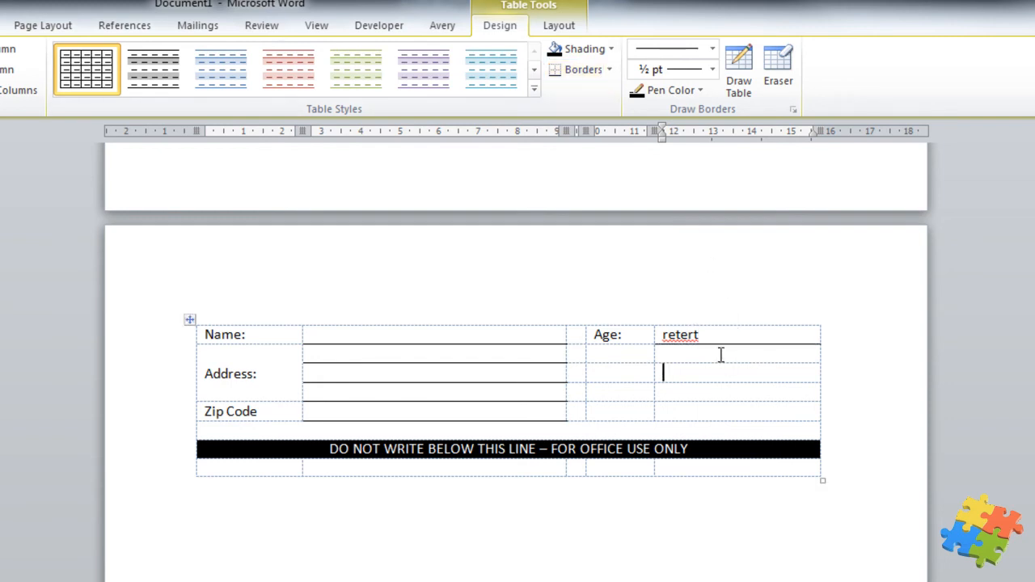
pyautogui.moveTo(706, 339); pyautogui.dragTo(664, 342)
pyautogui.press('Delete')
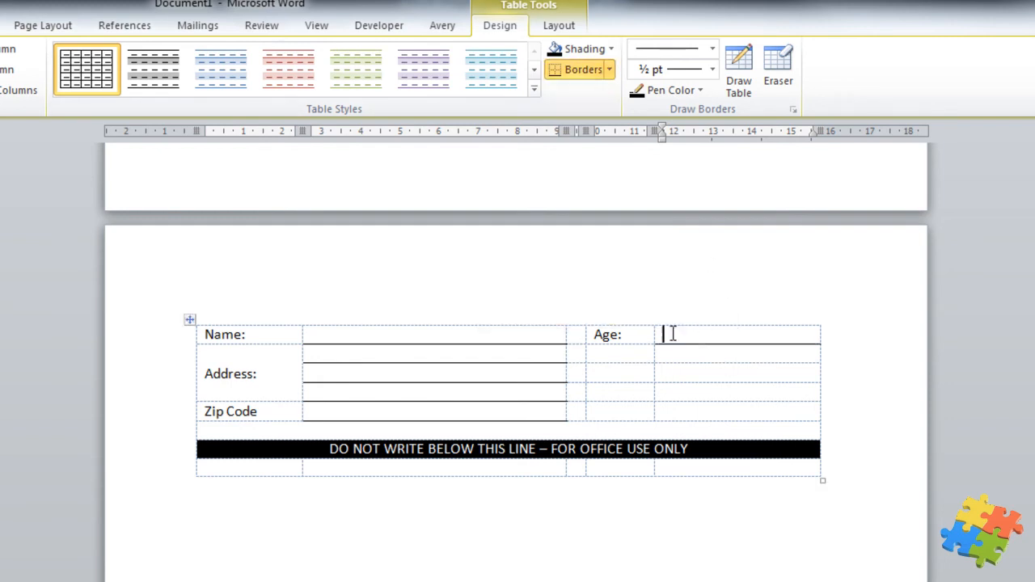
# Delete the old typed form lines left below the table
pyautogui.click(640, 547)
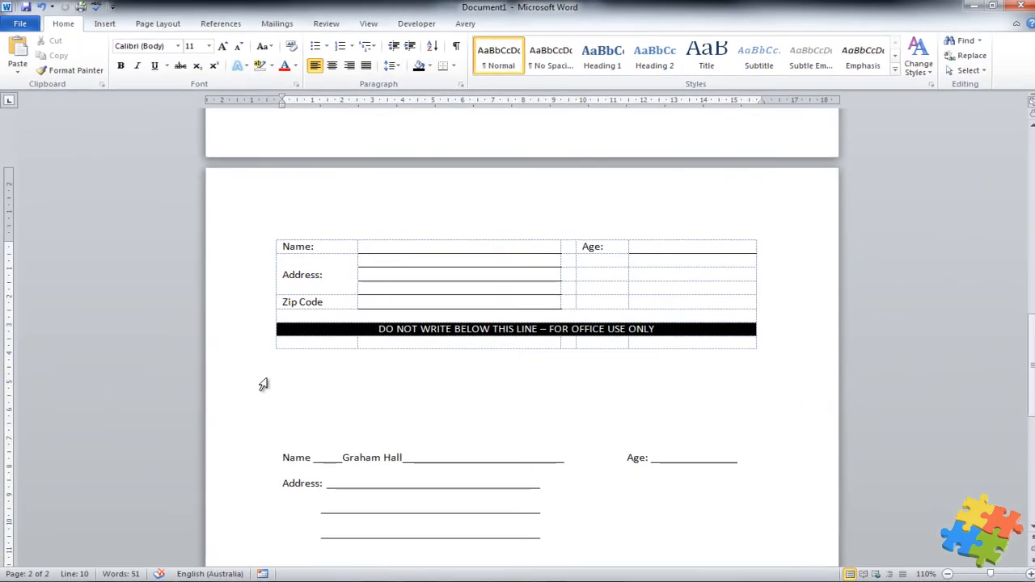
pyautogui.moveTo(263, 384); pyautogui.dragTo(548, 533)
pyautogui.press('Delete')
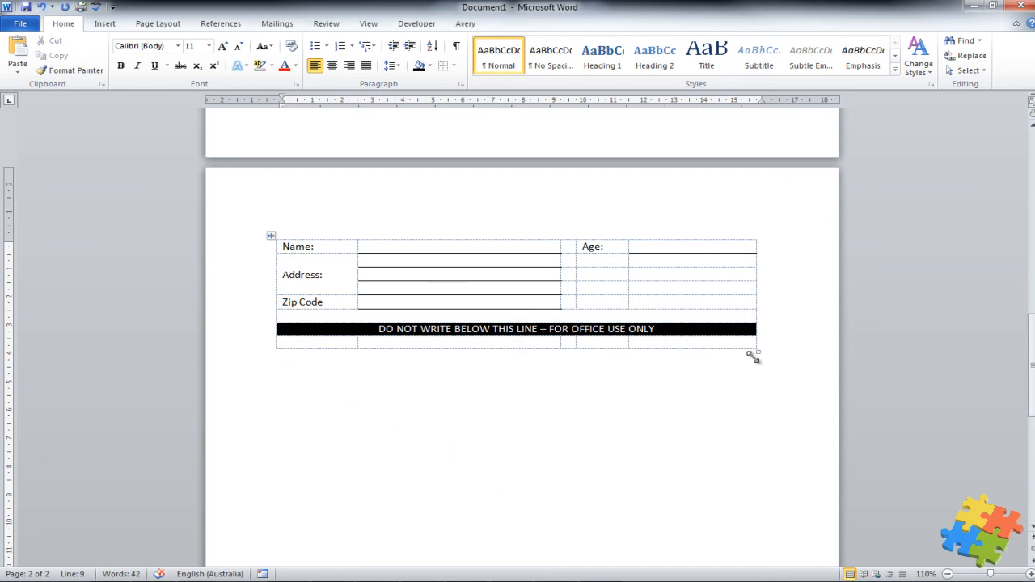
# Stretch the table taller and apply Distribute Rows to the three Address answer cells
pyautogui.moveTo(756, 349); pyautogui.dragTo(772, 436)
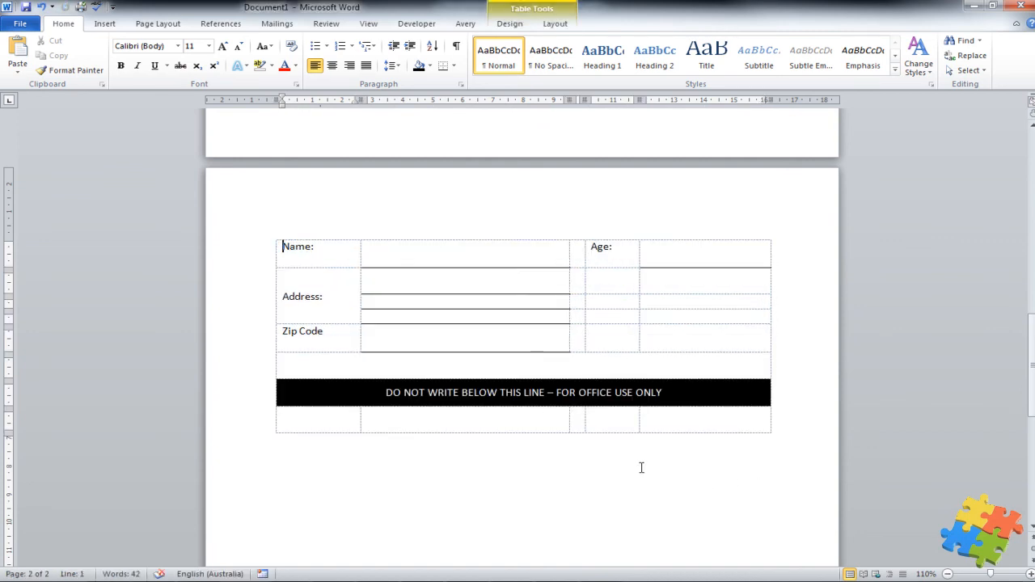
pyautogui.moveTo(388, 285); pyautogui.dragTo(404, 309)
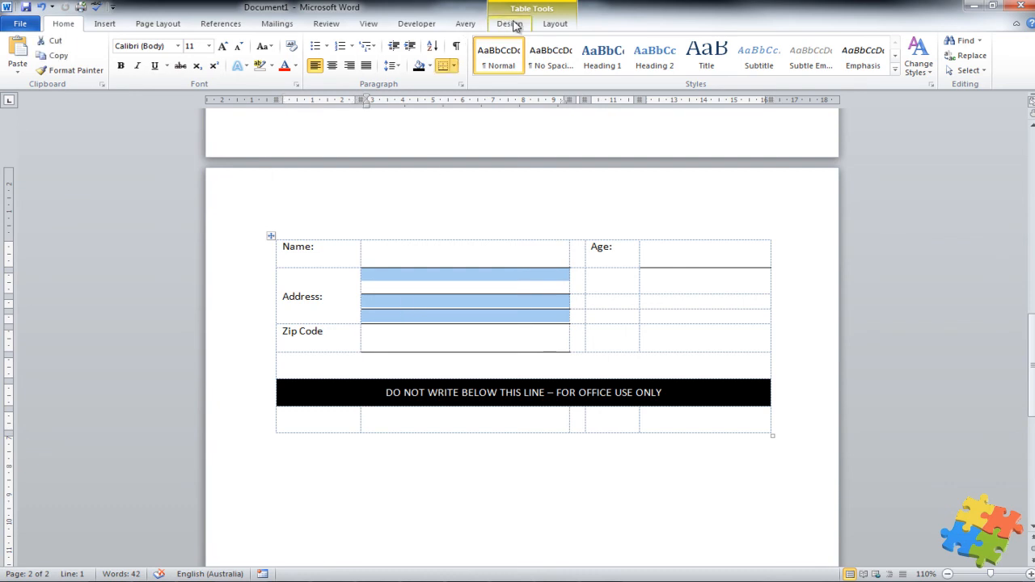
pyautogui.click(553, 25)
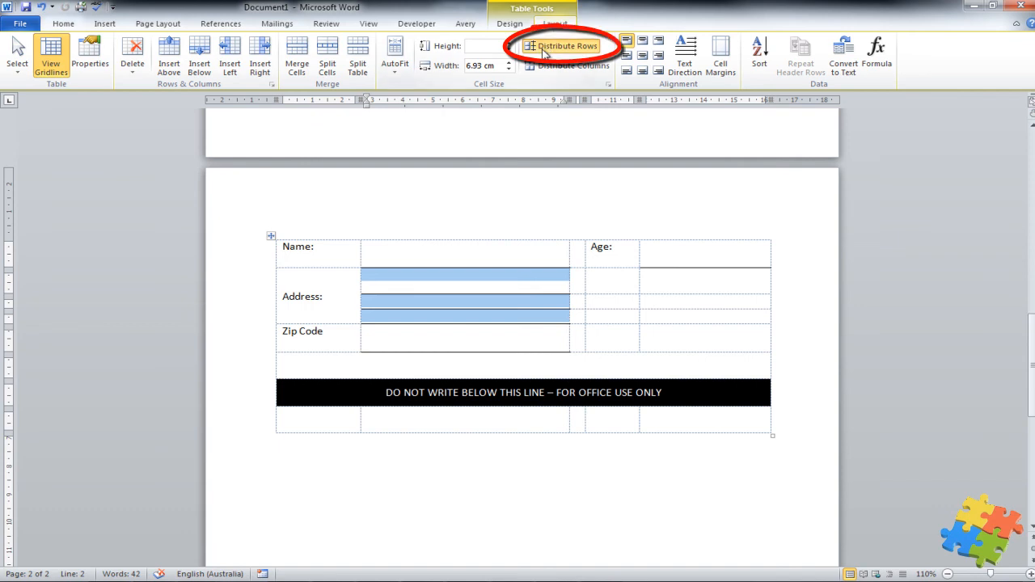
pyautogui.click(540, 46)
pyautogui.click(461, 461)
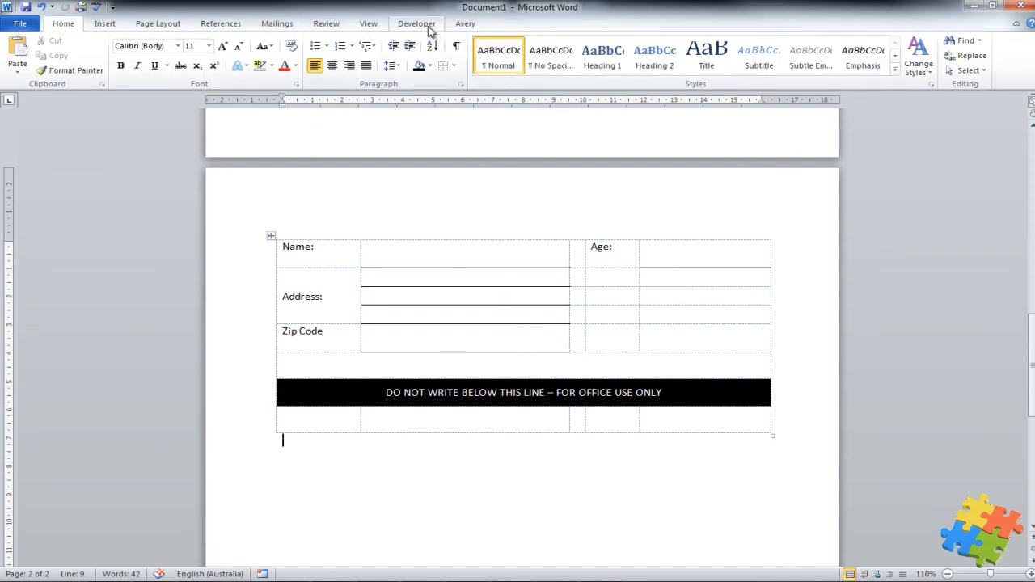
# Select the whole table and turn off View Gridlines
pyautogui.click(273, 236)
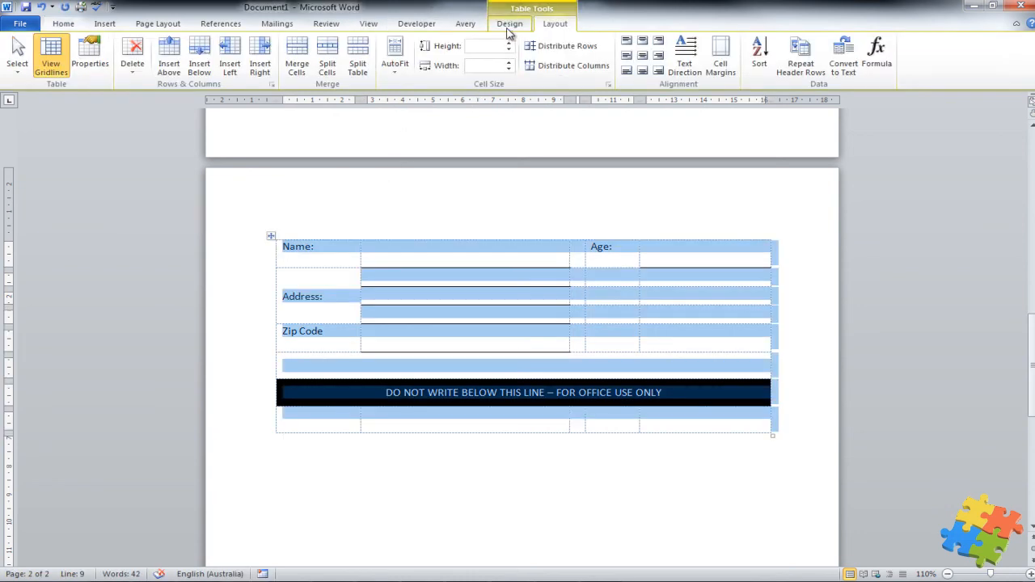
pyautogui.click(51, 55)
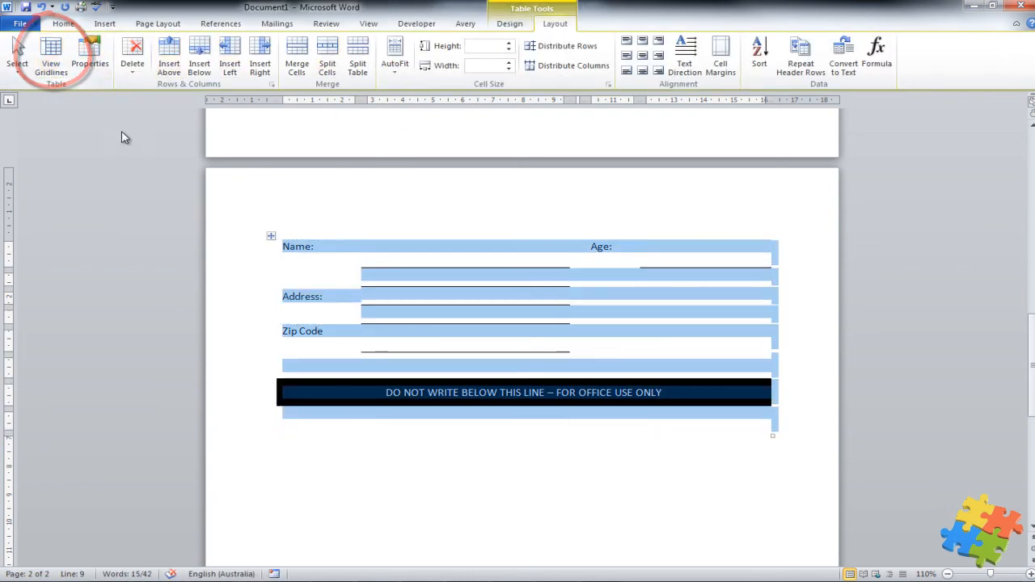
pyautogui.click(386, 466)
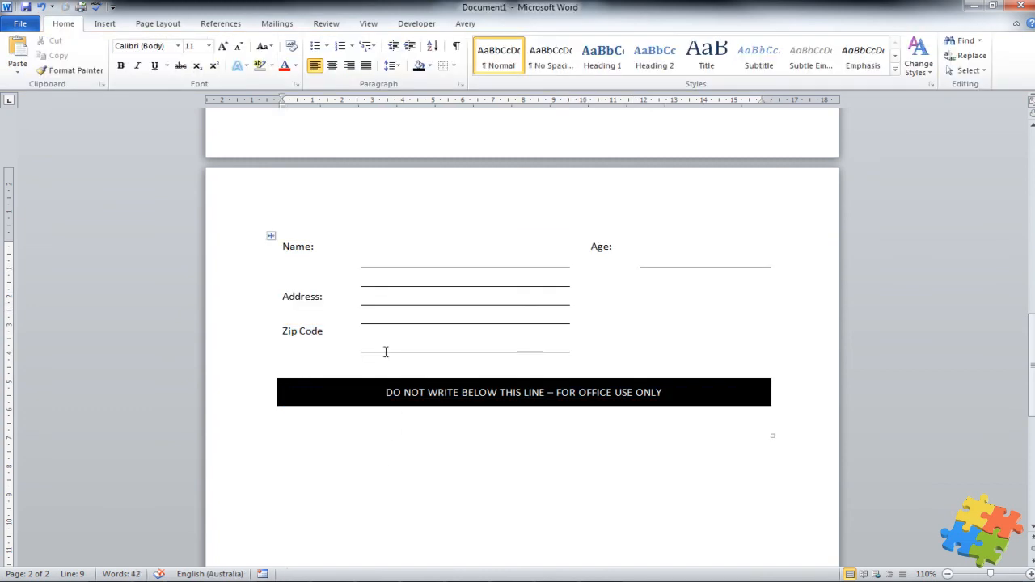
# Remove and then restore the bottom border under the Name answer cell
pyautogui.click(358, 246)
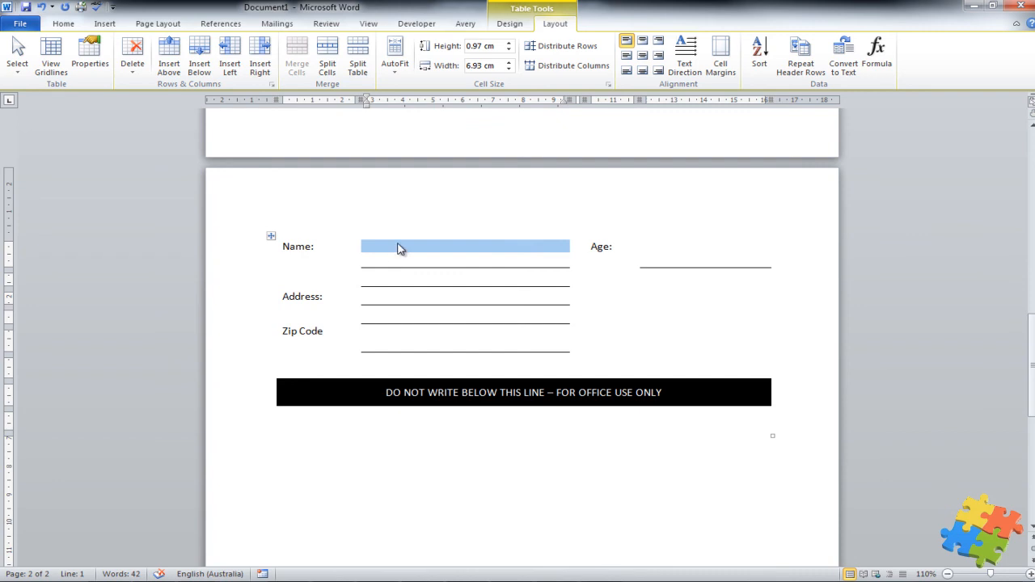
pyautogui.click(398, 248)
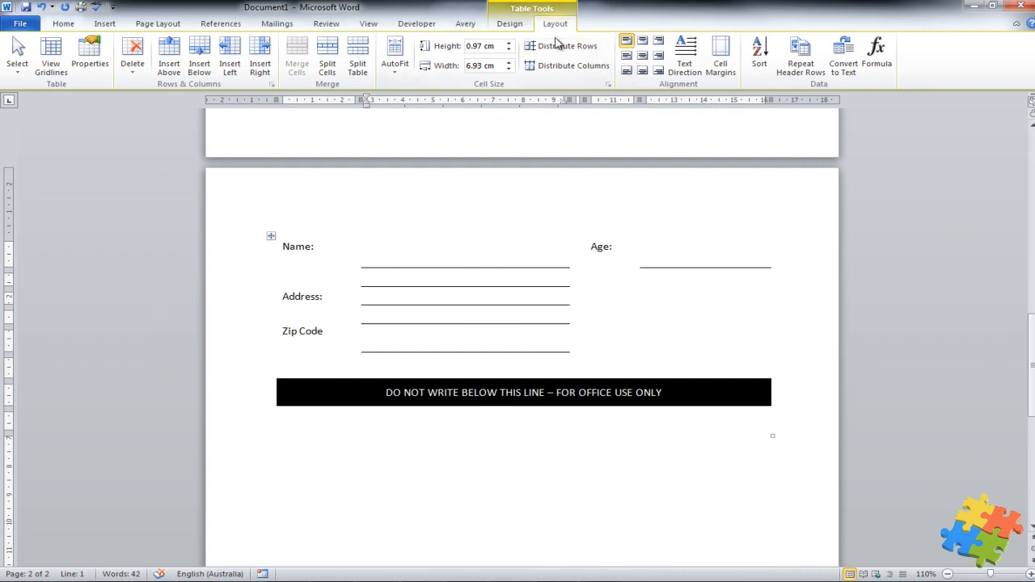
pyautogui.click(517, 26)
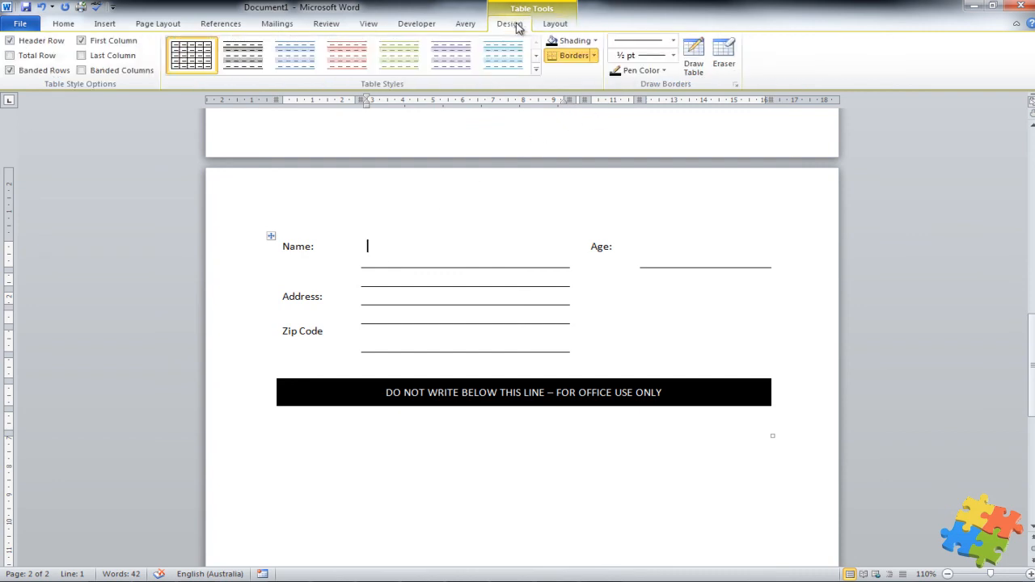
pyautogui.click(553, 56)
pyautogui.click(552, 58)
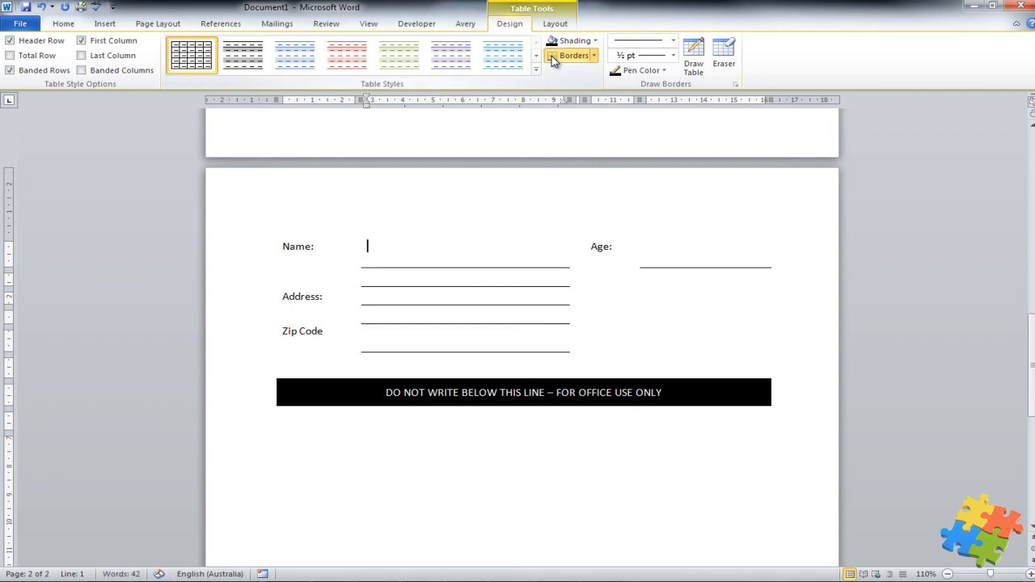
# Apply Align Center Left to the Name: and Age: label cells, then hide the gridlines again
pyautogui.click(555, 24)
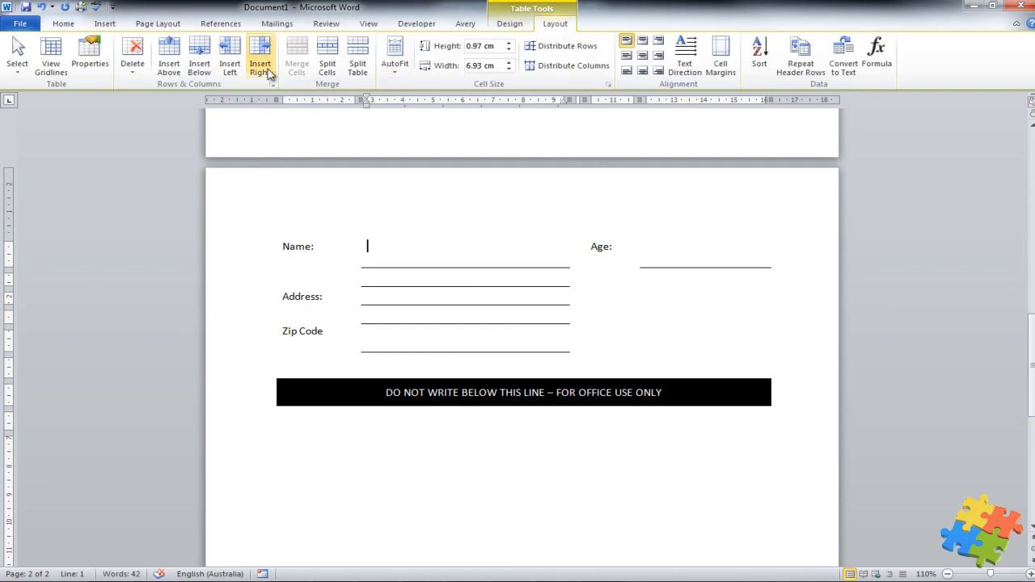
pyautogui.click(54, 64)
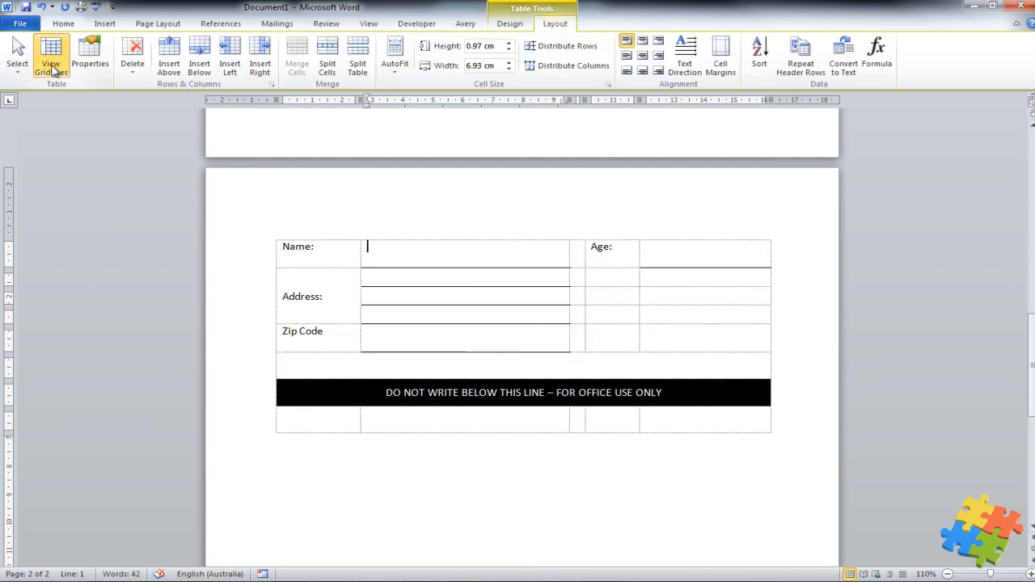
pyautogui.click(320, 253)
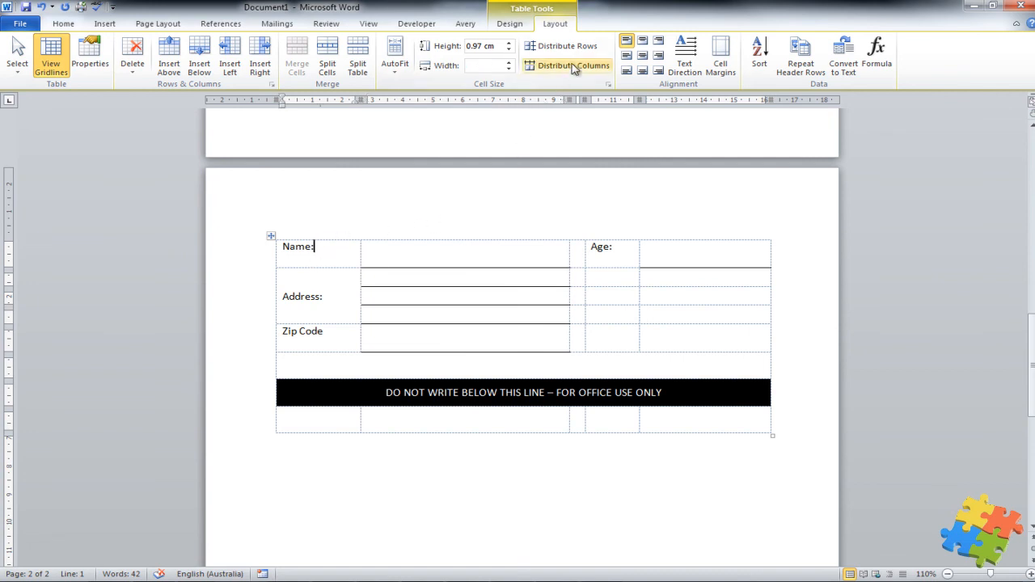
pyautogui.click(626, 55)
pyautogui.click(633, 252)
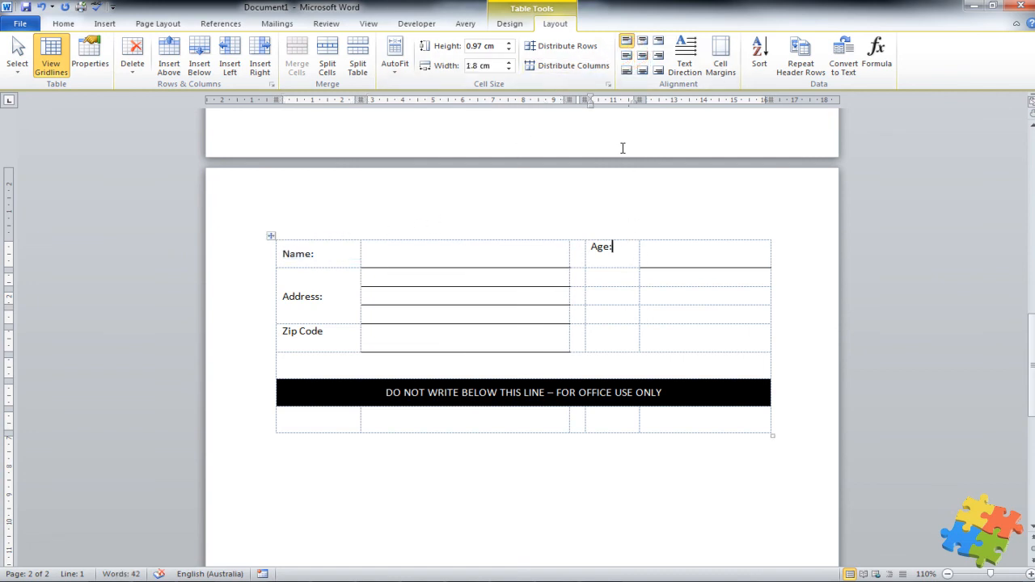
pyautogui.click(626, 55)
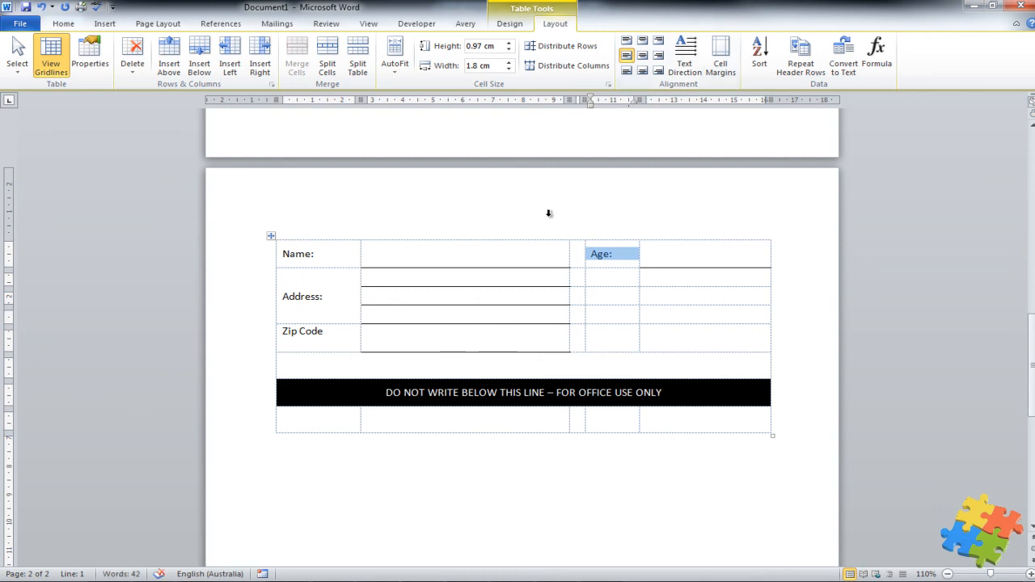
pyautogui.click(50, 56)
pyautogui.click(457, 457)
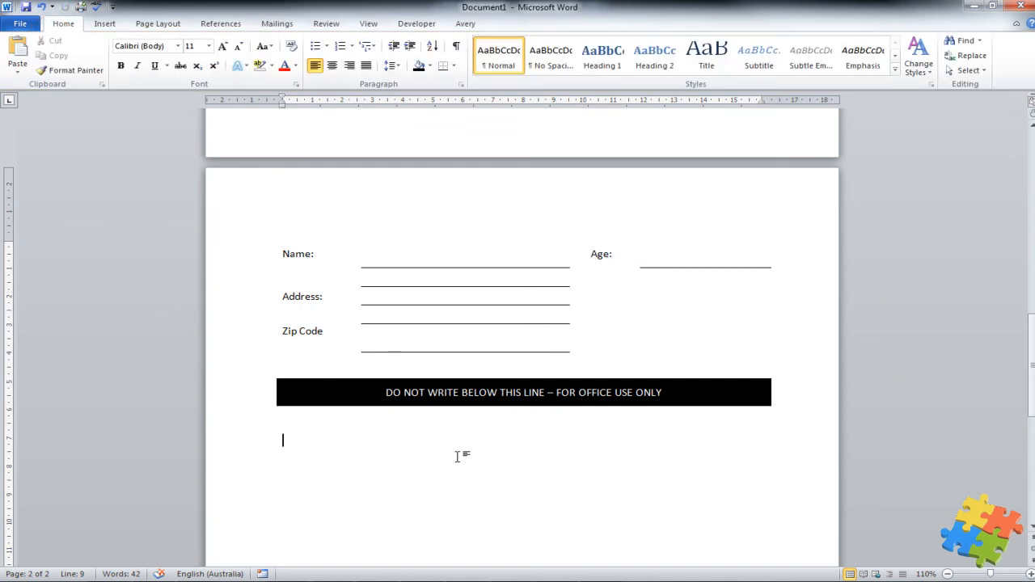
# Enter a sample first name in the Name cell and 21 in the Age cell
pyautogui.click(393, 254)
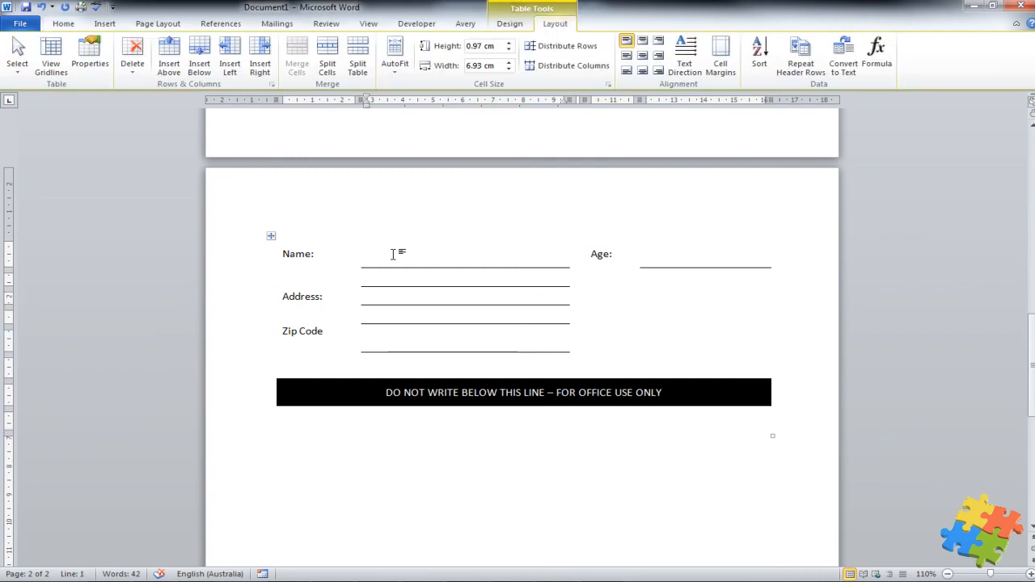
pyautogui.write('graham')
pyautogui.click(680, 246)
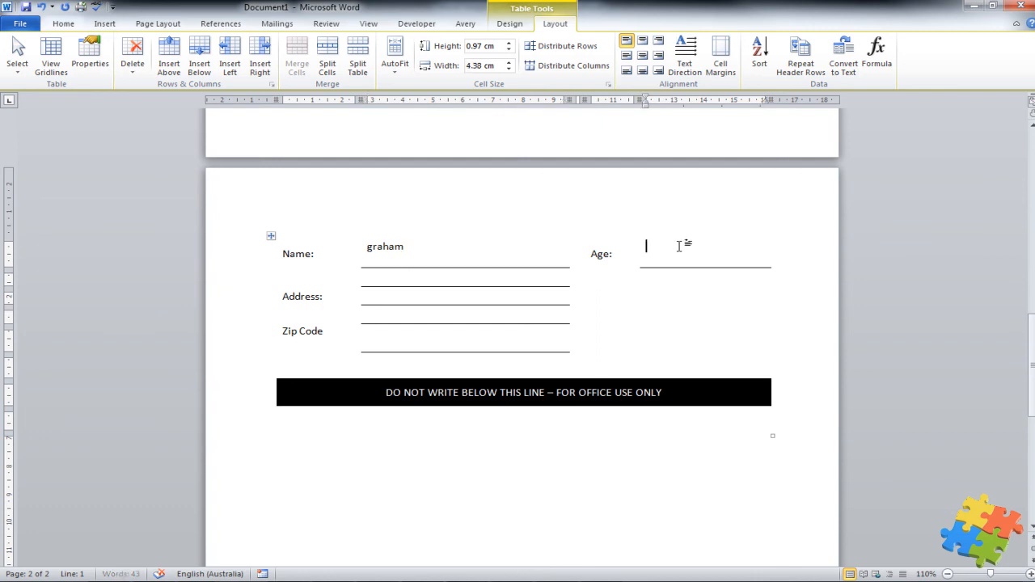
pyautogui.write('21')
pyautogui.click(406, 284)
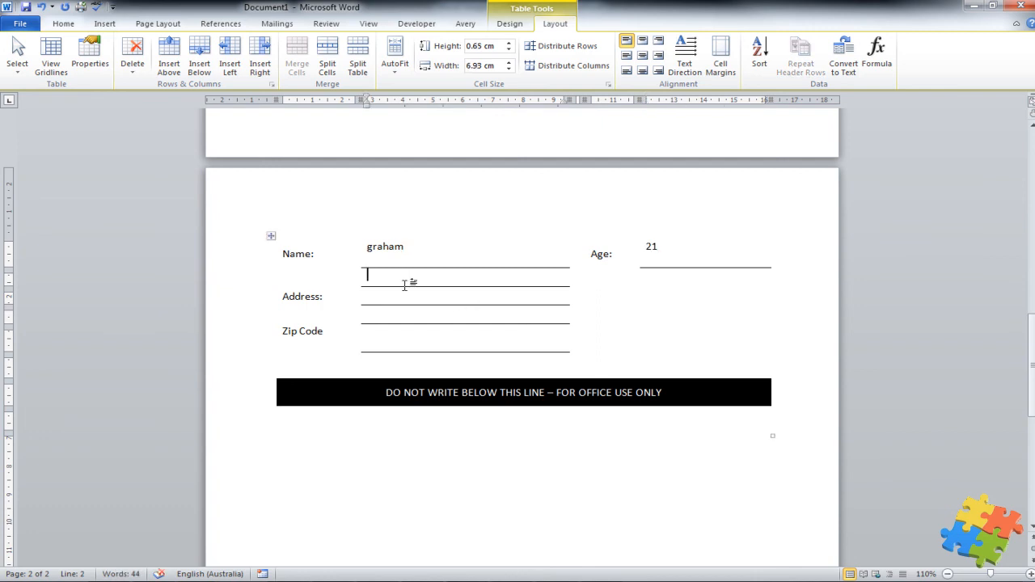